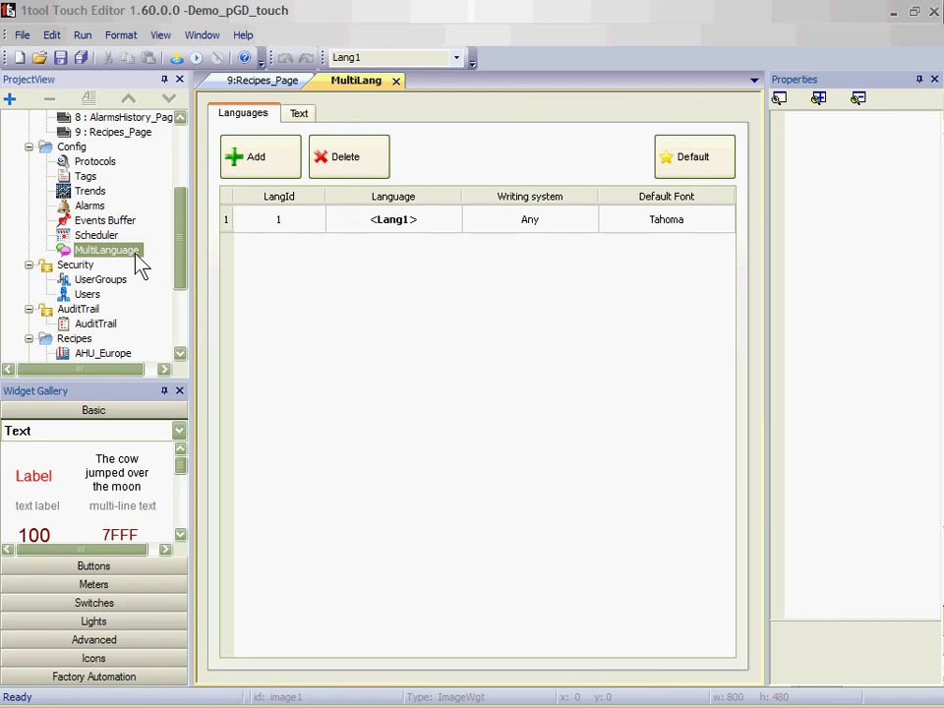
Rename the project's first language to EN.
double_click(394, 221)
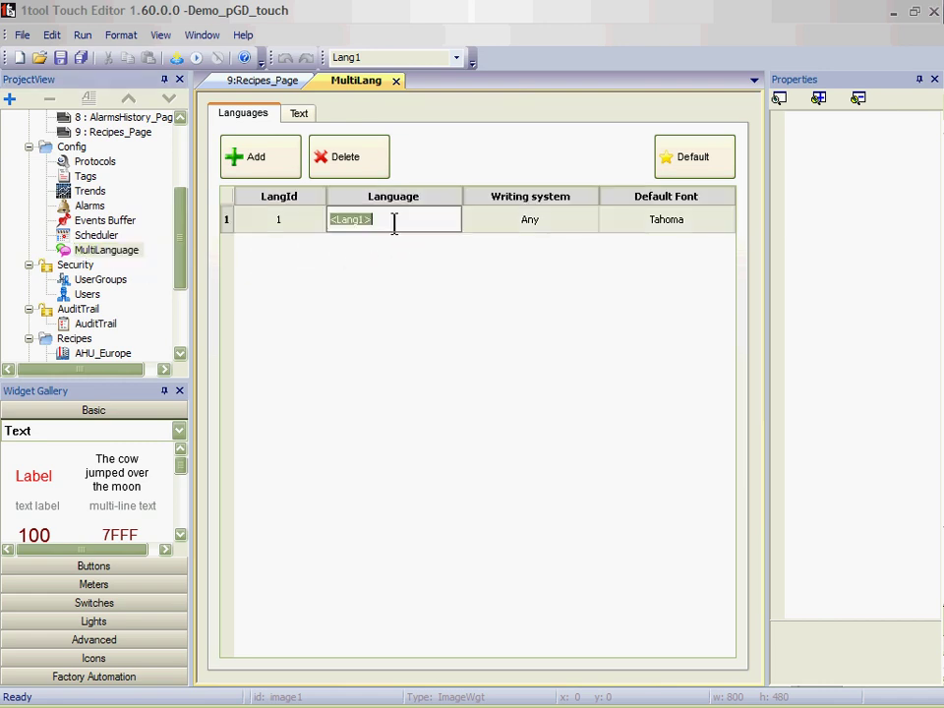
text(EN)
key(Return)
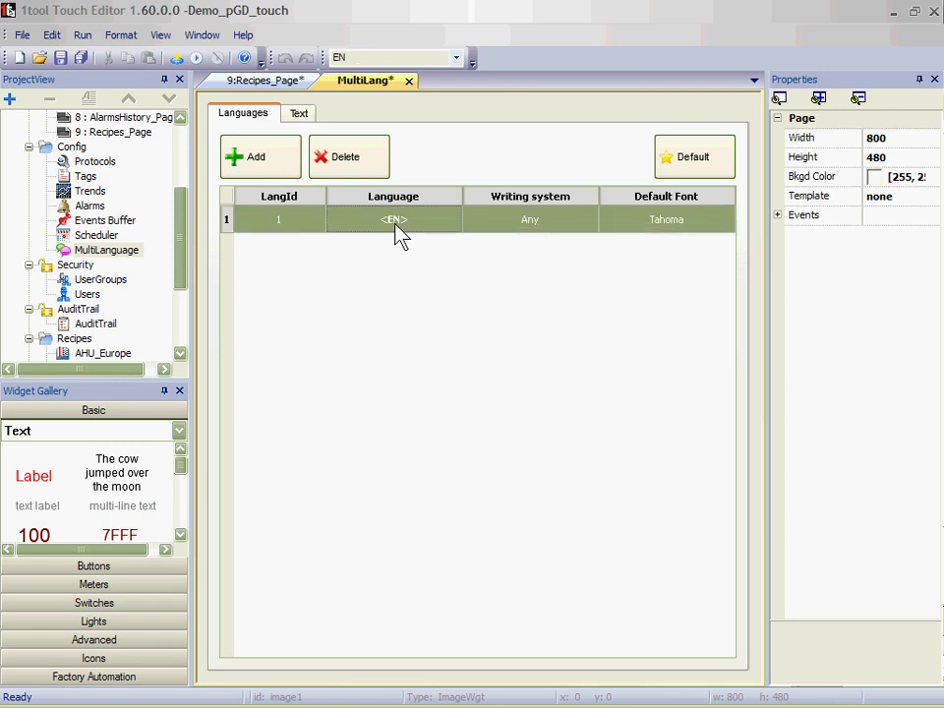
key(Tab)
Add a second language to the project and name it IT.
click(290, 170)
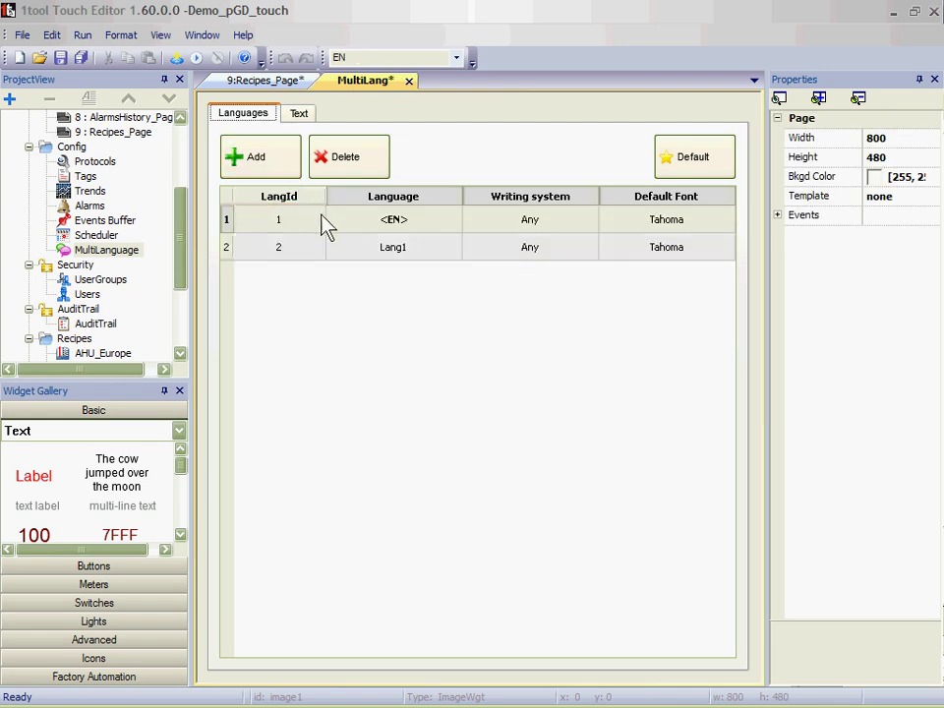
double_click(424, 251)
text(IT)
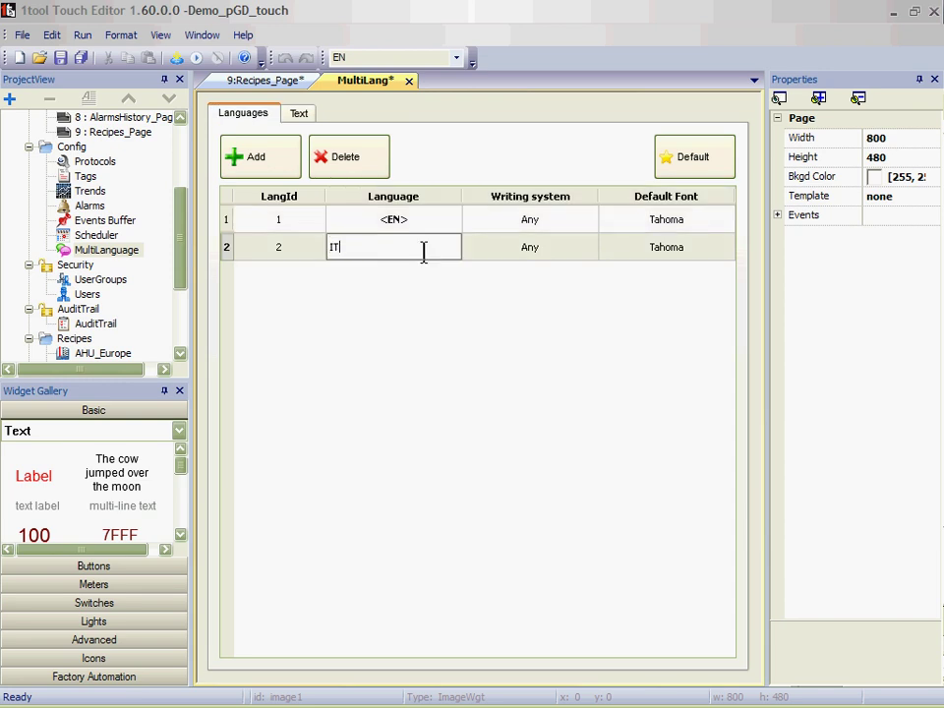
key(Return)
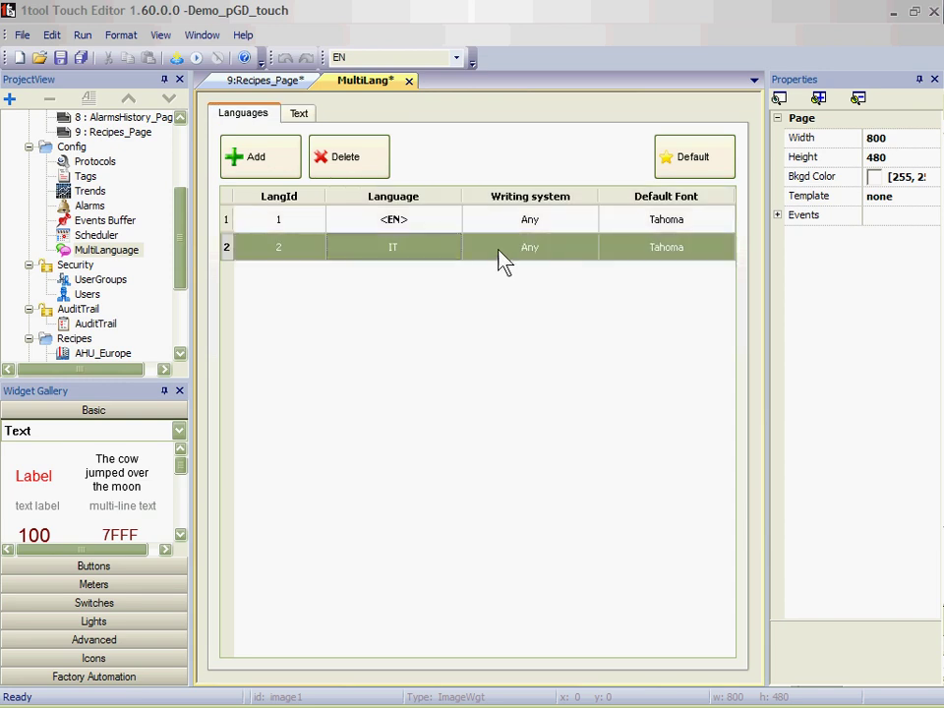
Make IT the default language, and restore EN as the default.
click(721, 179)
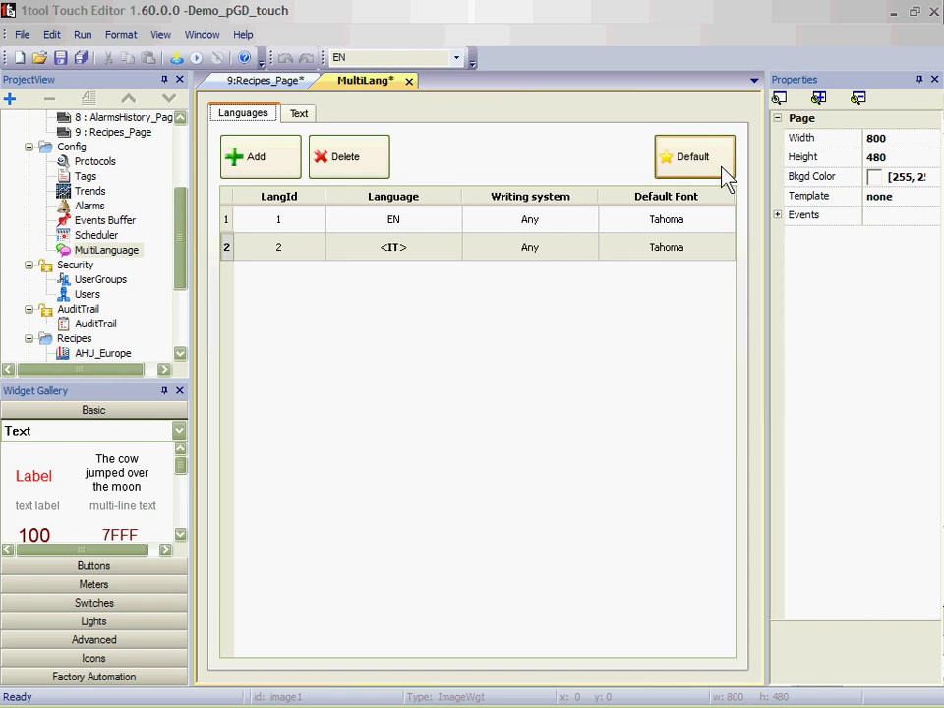
double_click(435, 222)
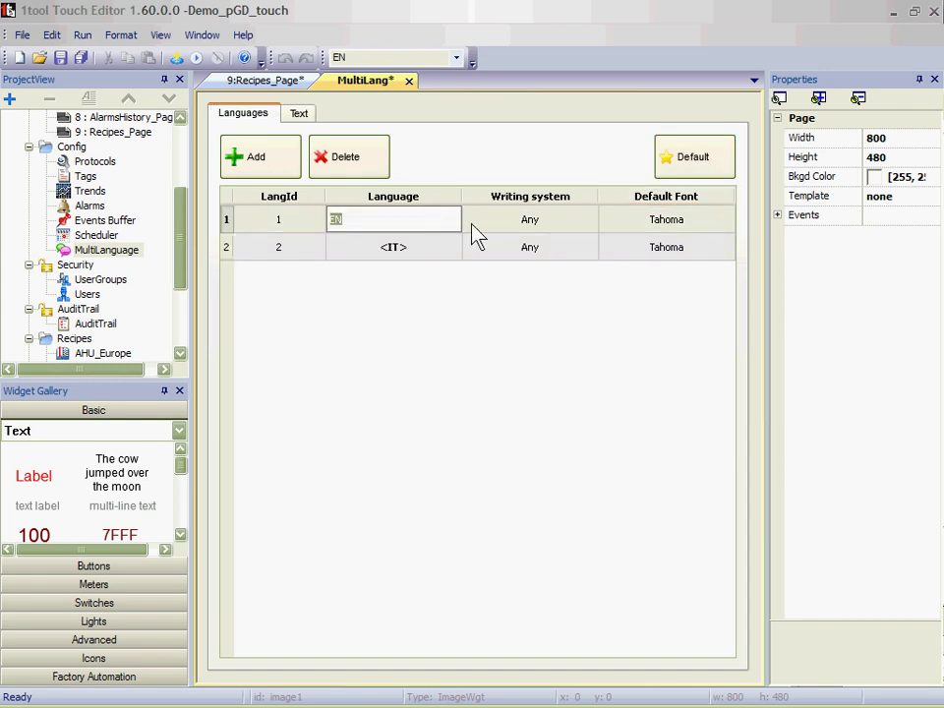
click(727, 181)
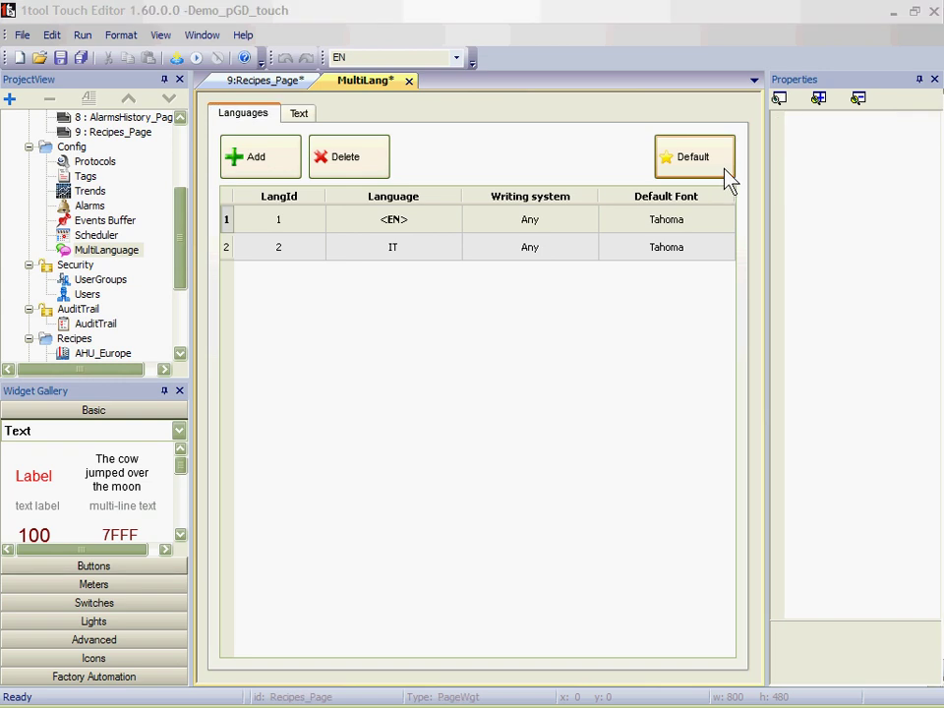
Set the IT language's writing system to Simplified Chinese and view the default fonts offered for it.
click(586, 249)
click(588, 249)
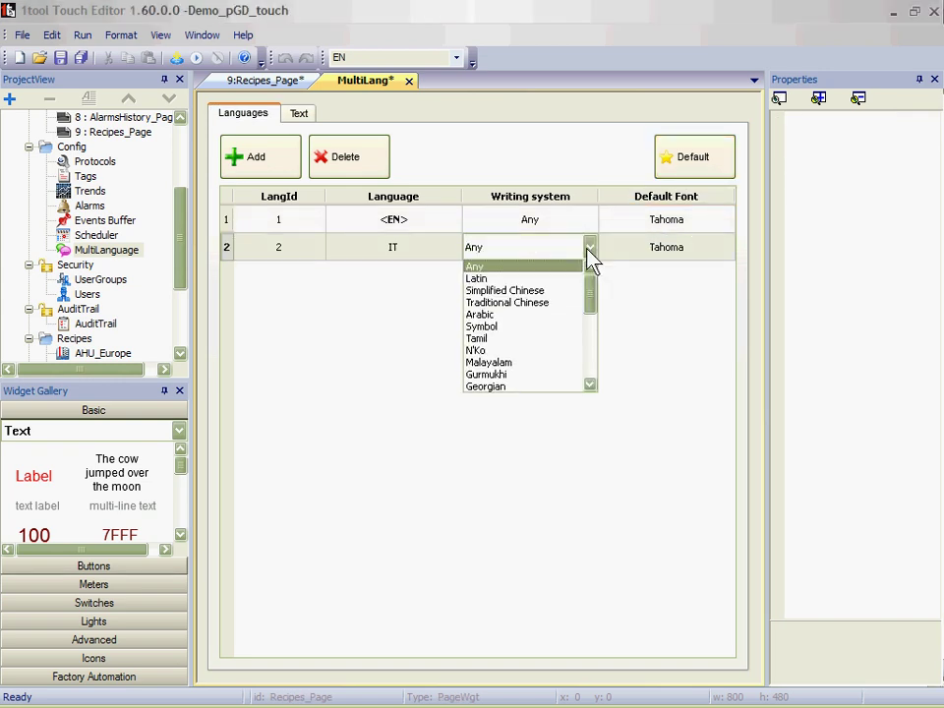
click(561, 293)
click(725, 247)
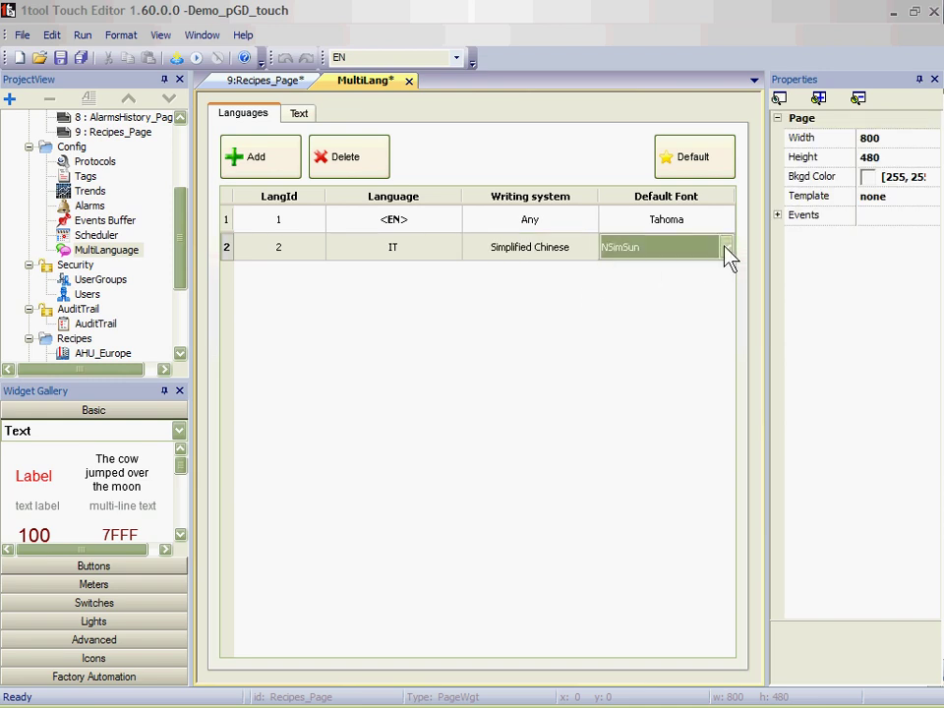
click(726, 246)
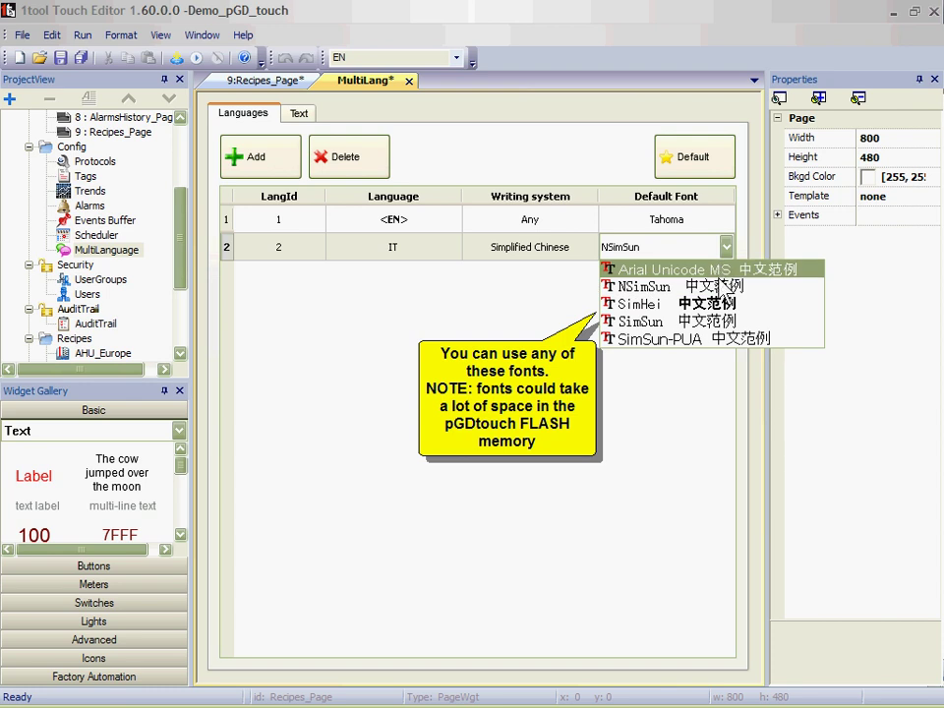
Set the IT language's writing system back to Any.
click(589, 252)
click(590, 252)
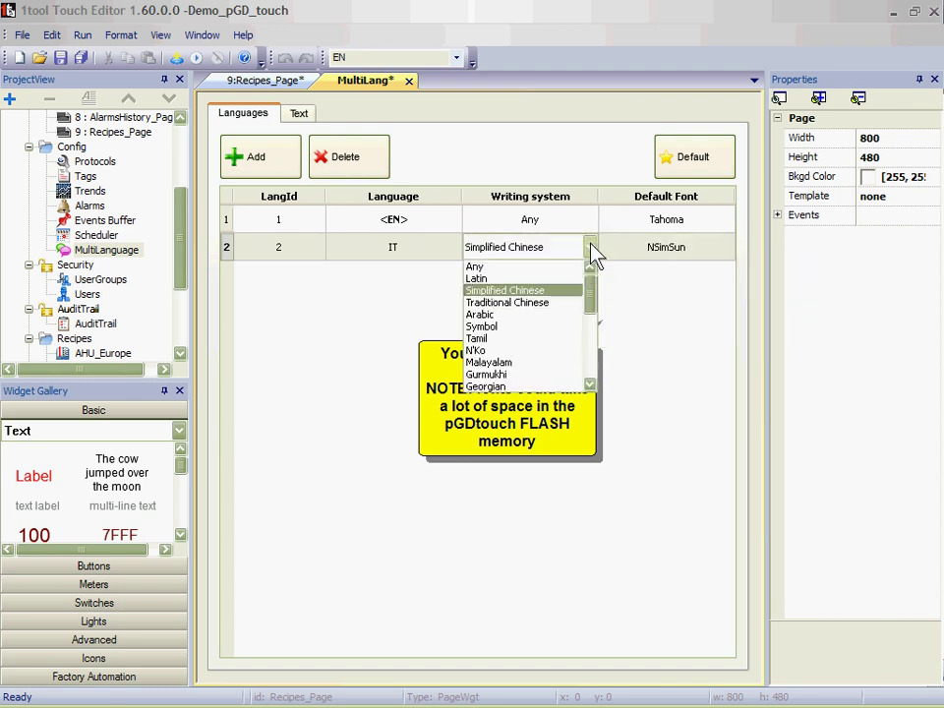
click(578, 268)
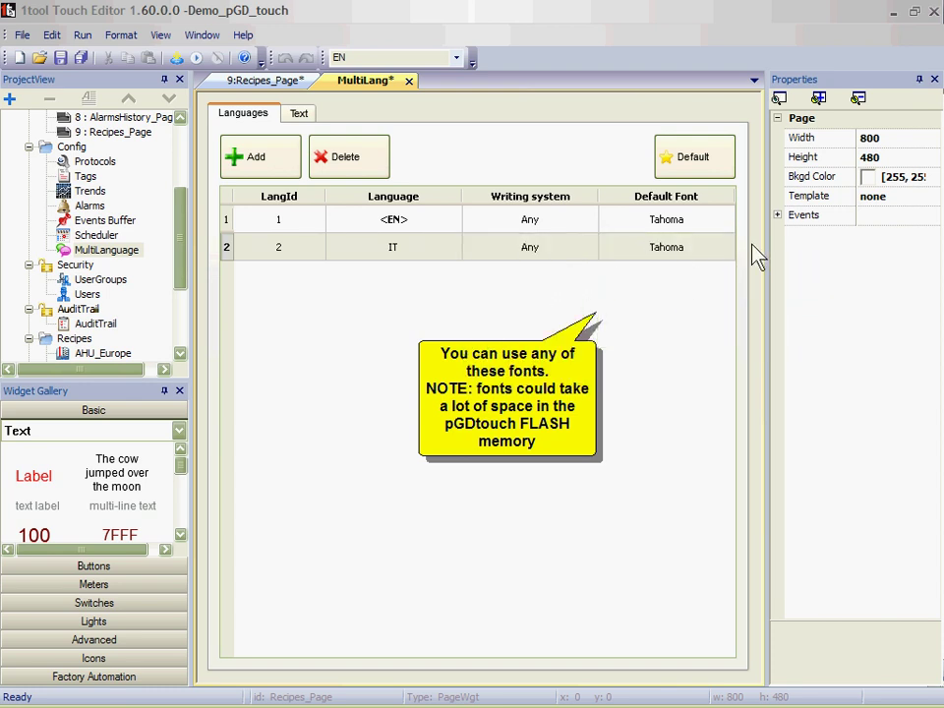
Browse the default fonts available for the IT language without changing the font.
click(729, 251)
click(727, 248)
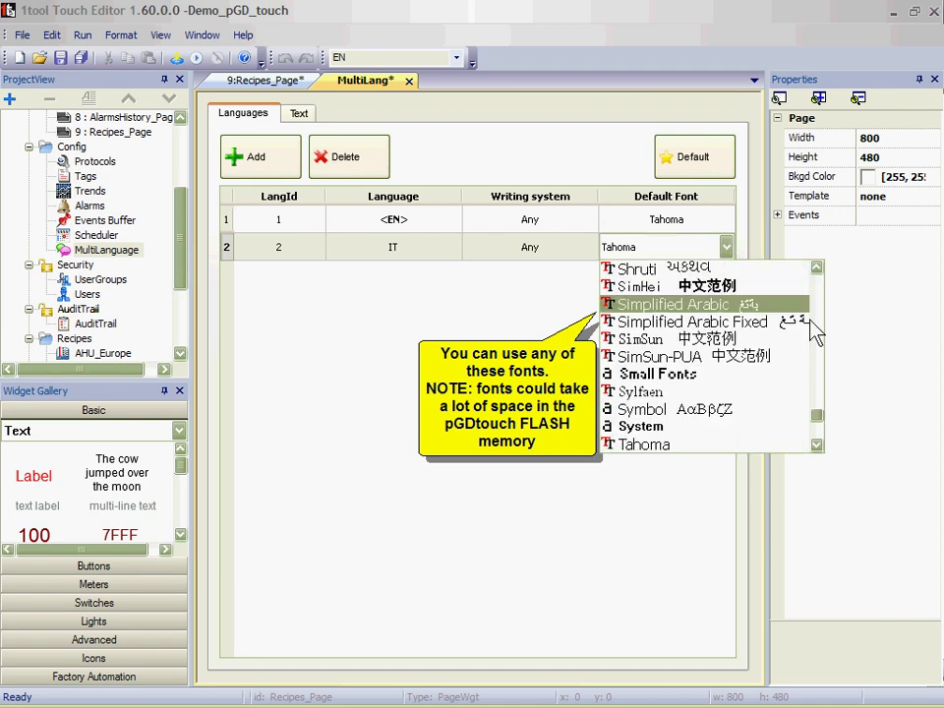
drag(819, 425, 815, 295)
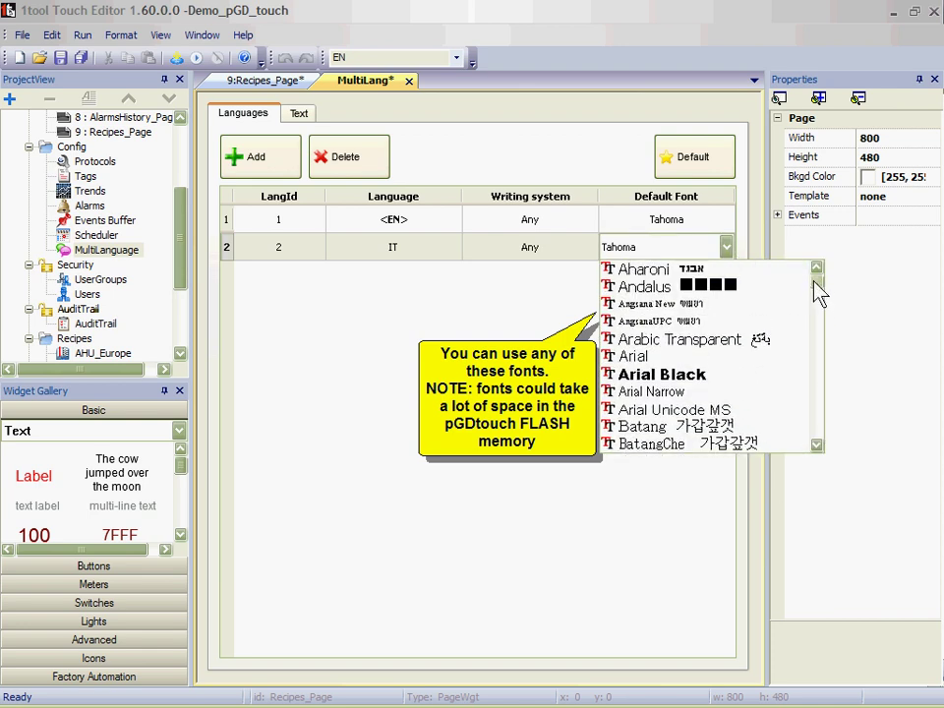
click(559, 314)
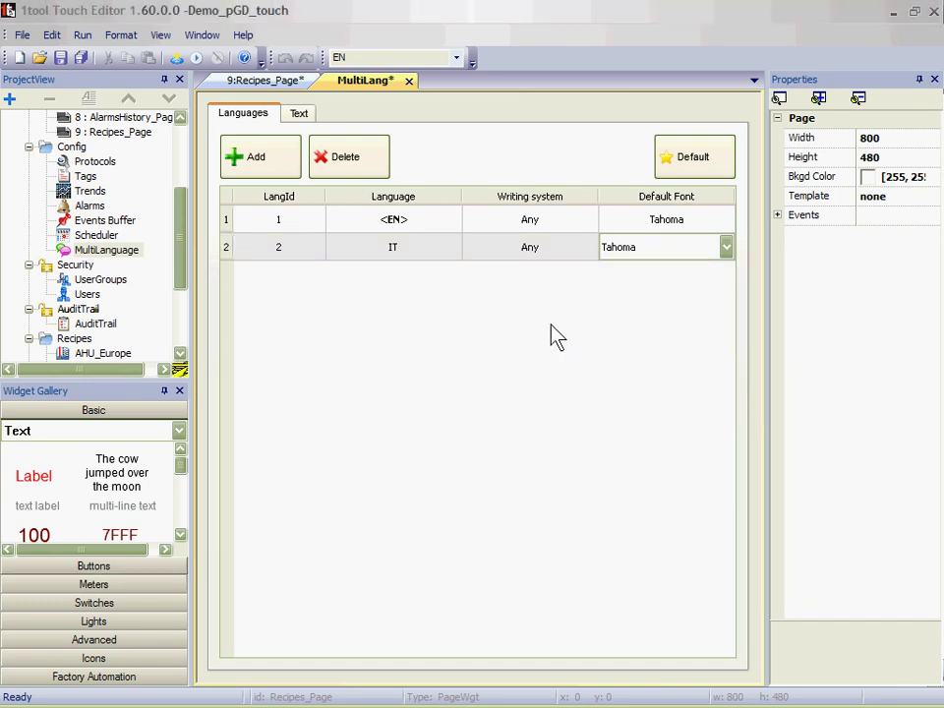
Open Main_Page from the project pages and open the text of its "My Home" title label for editing.
drag(183, 276, 182, 194)
click(334, 251)
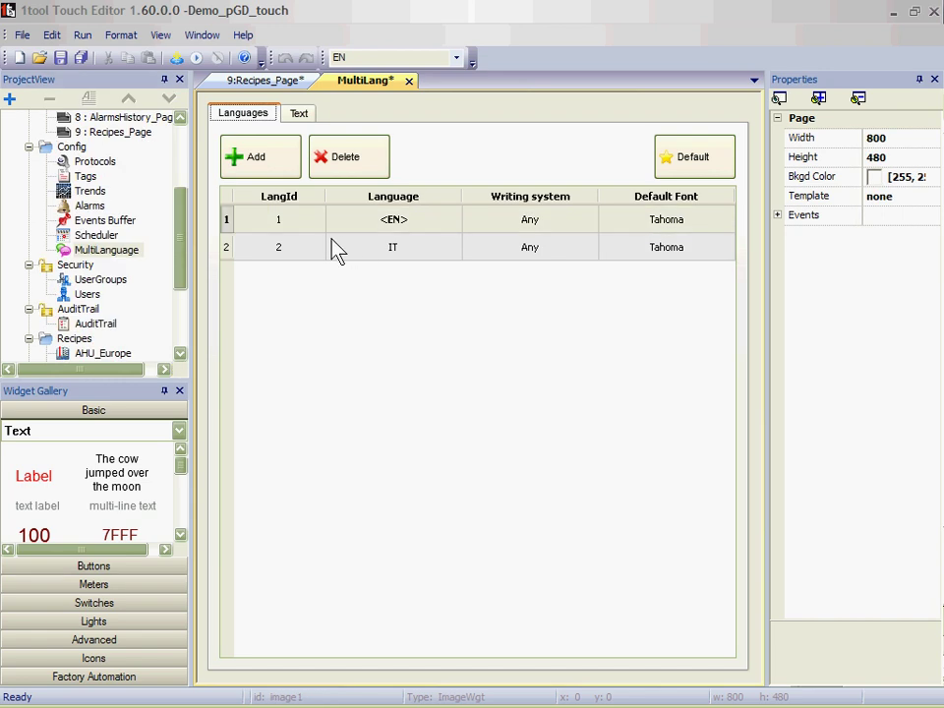
drag(183, 252, 179, 185)
double_click(122, 166)
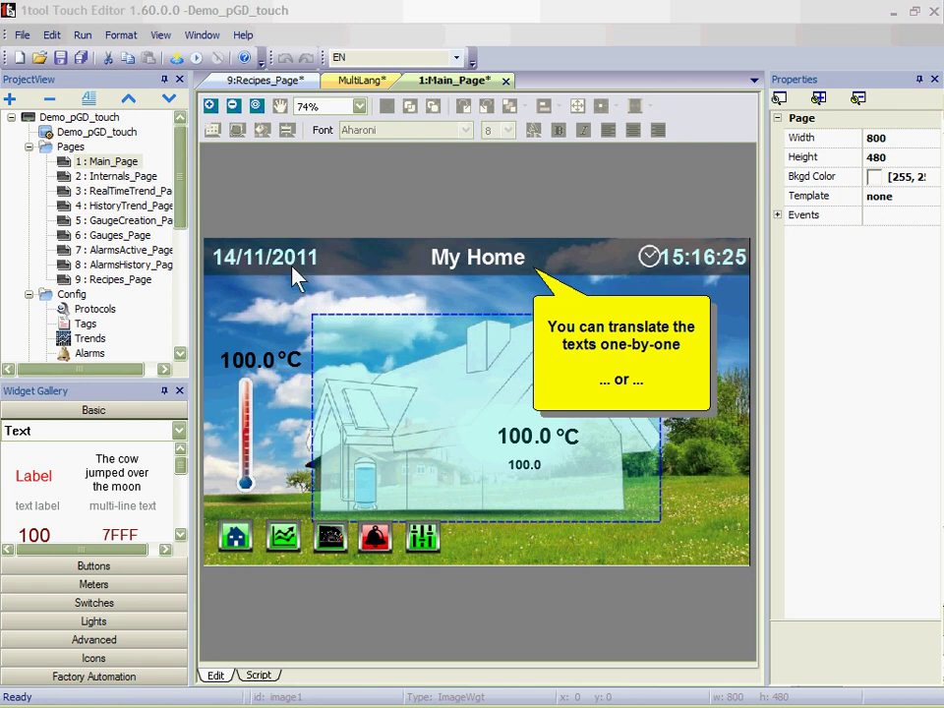
click(472, 270)
double_click(472, 271)
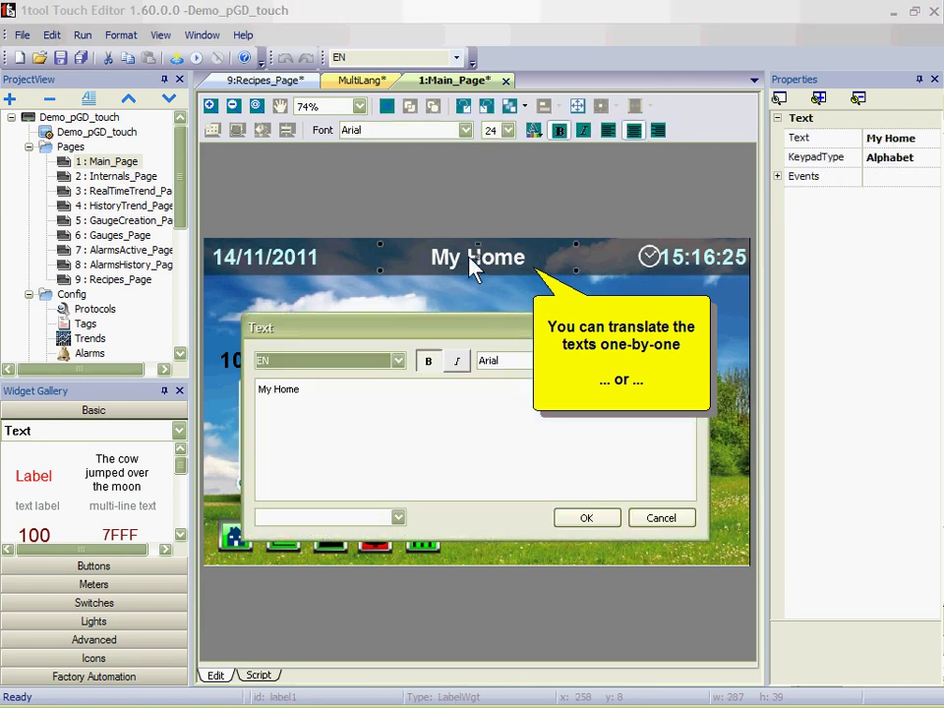
Enter "Casa mia" as the IT translation of the "My Home" title label.
drag(443, 331, 271, 325)
click(212, 358)
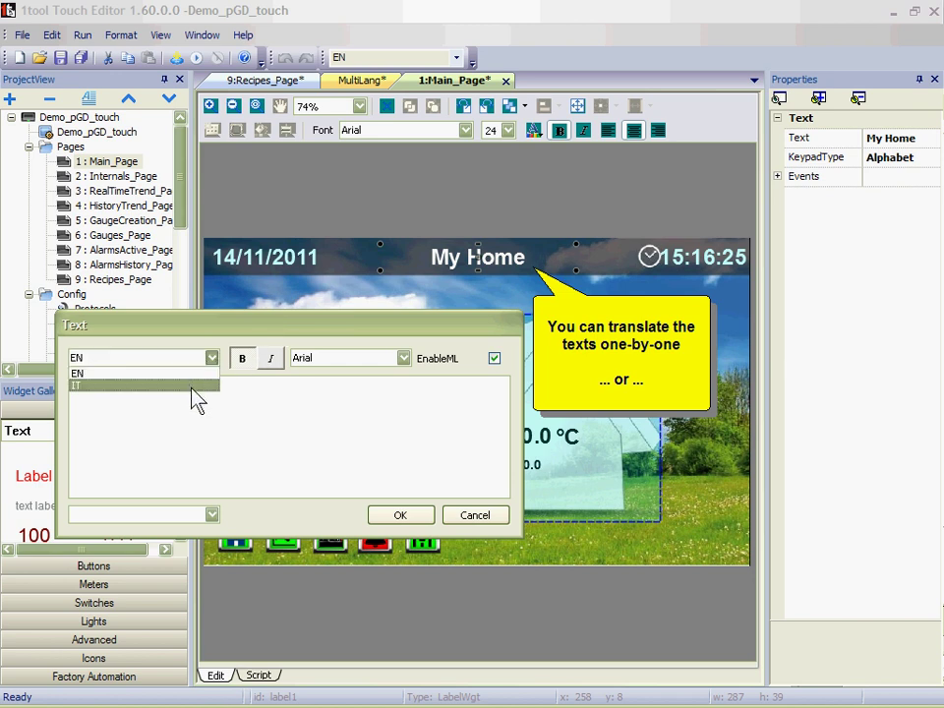
click(194, 389)
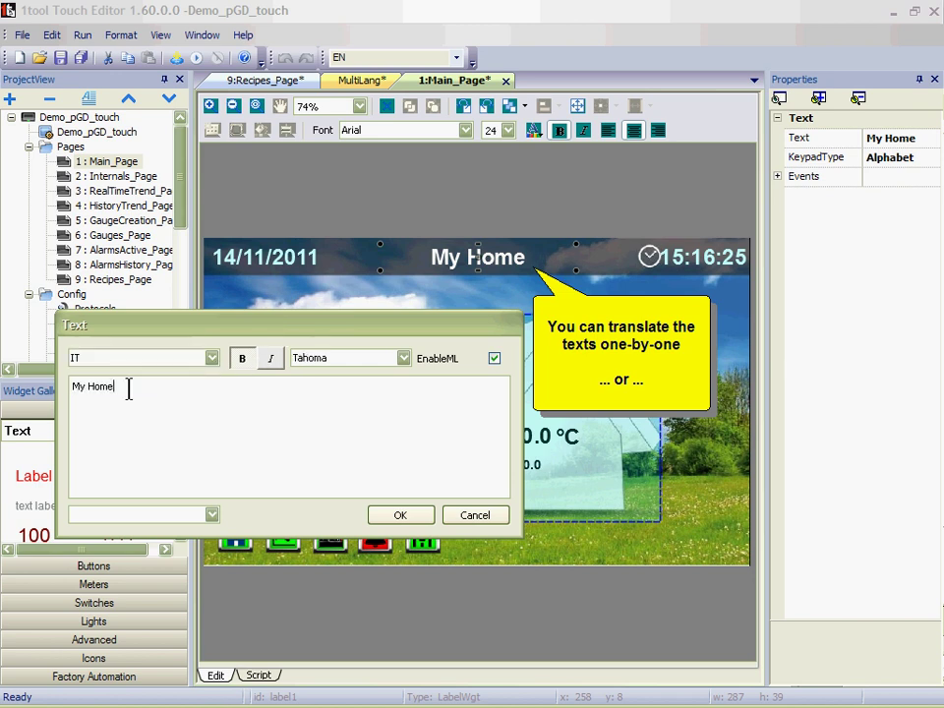
drag(168, 389, 15, 403)
text(C)
Set the font of the title label's IT text to Arial.
click(405, 360)
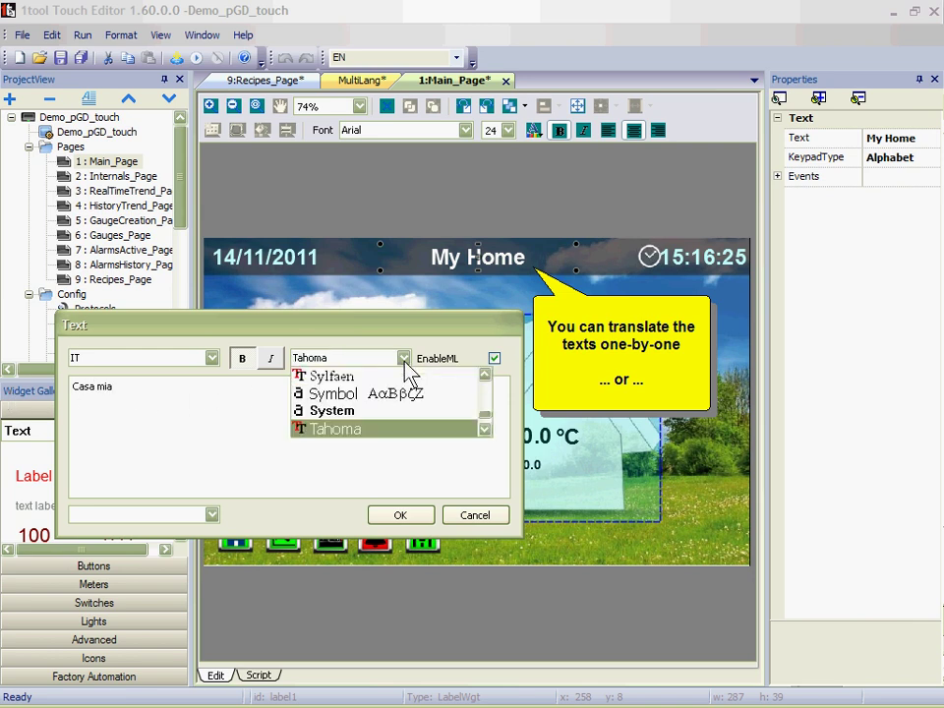
drag(481, 417, 483, 378)
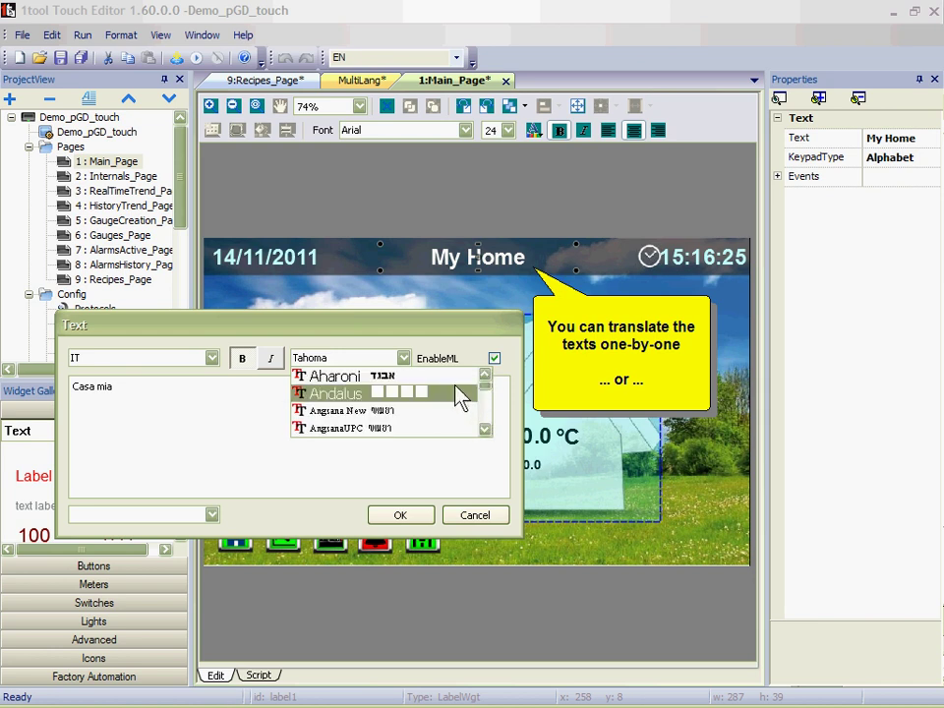
click(485, 429)
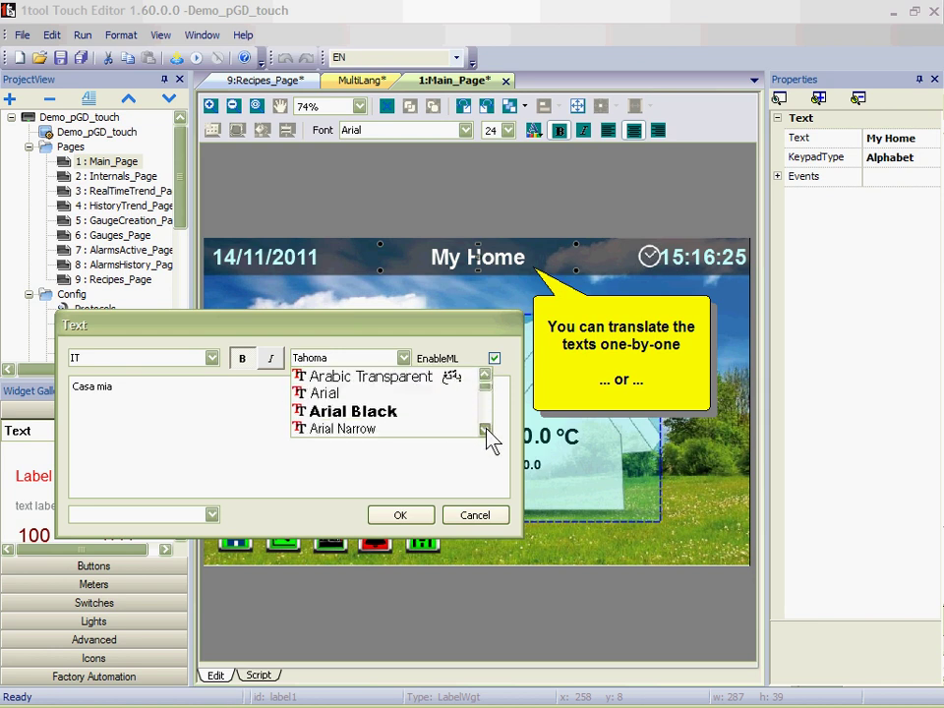
click(413, 394)
Return the title label's text editor to the EN version and apply the label changes.
click(216, 363)
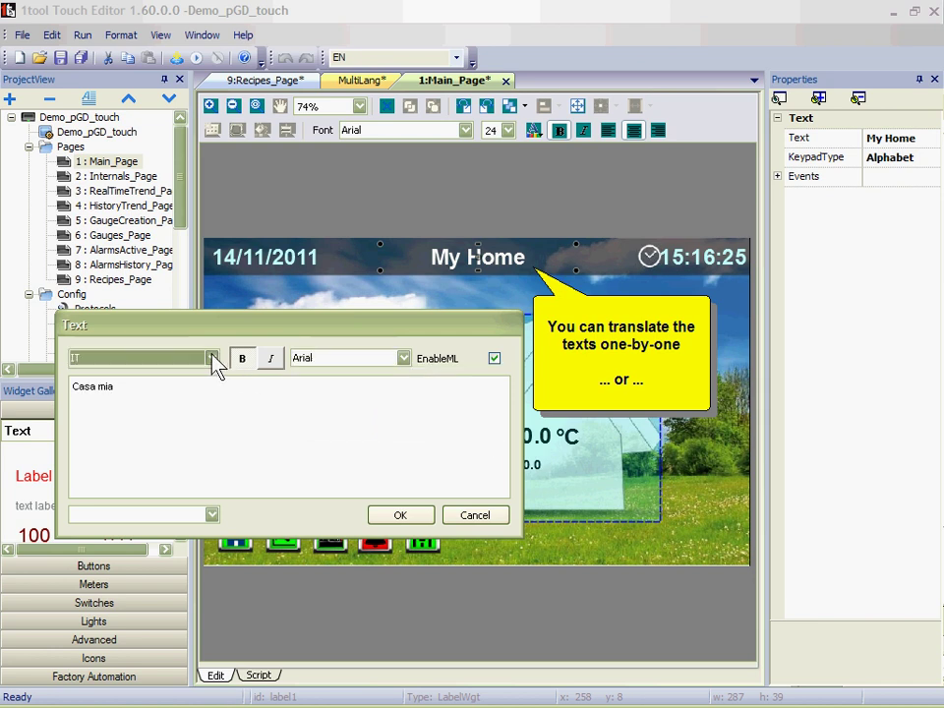
click(200, 385)
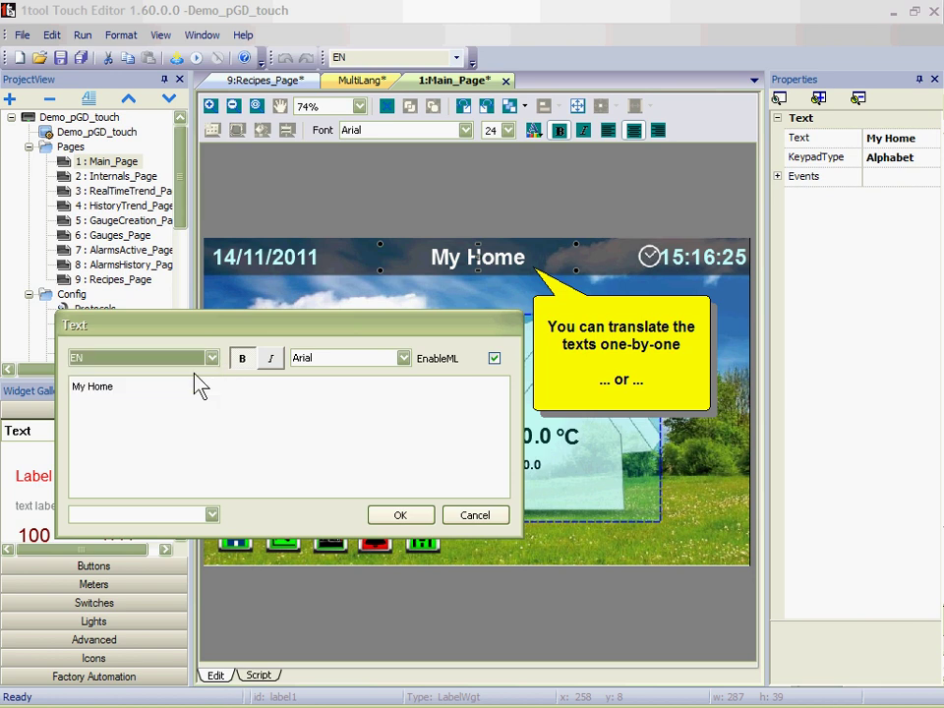
click(423, 520)
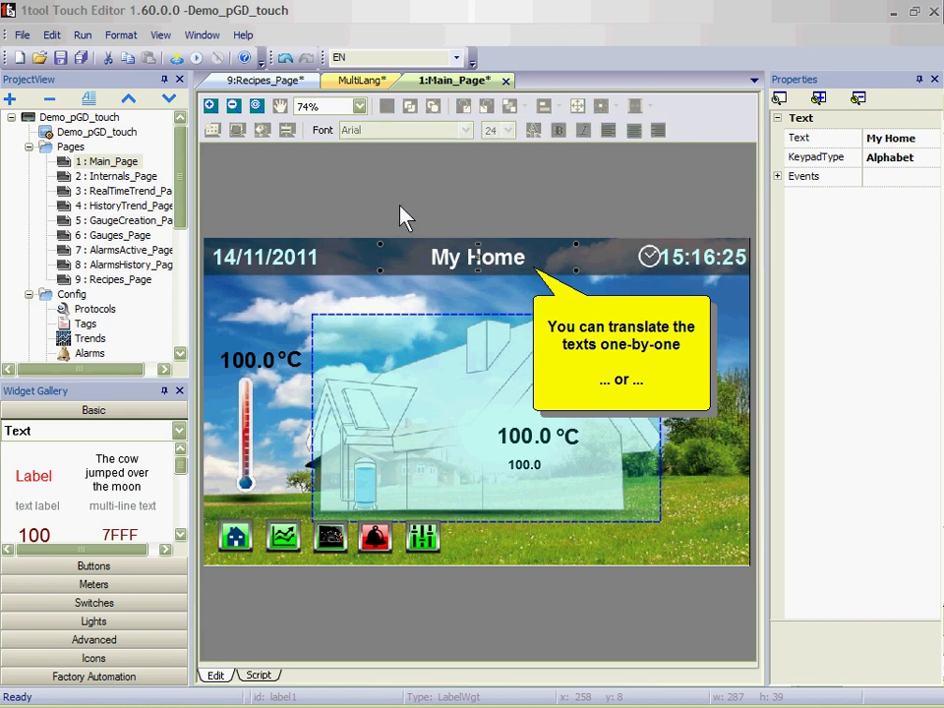
Preview Main_Page in IT, in EN and again in IT to compare the title translations.
click(456, 57)
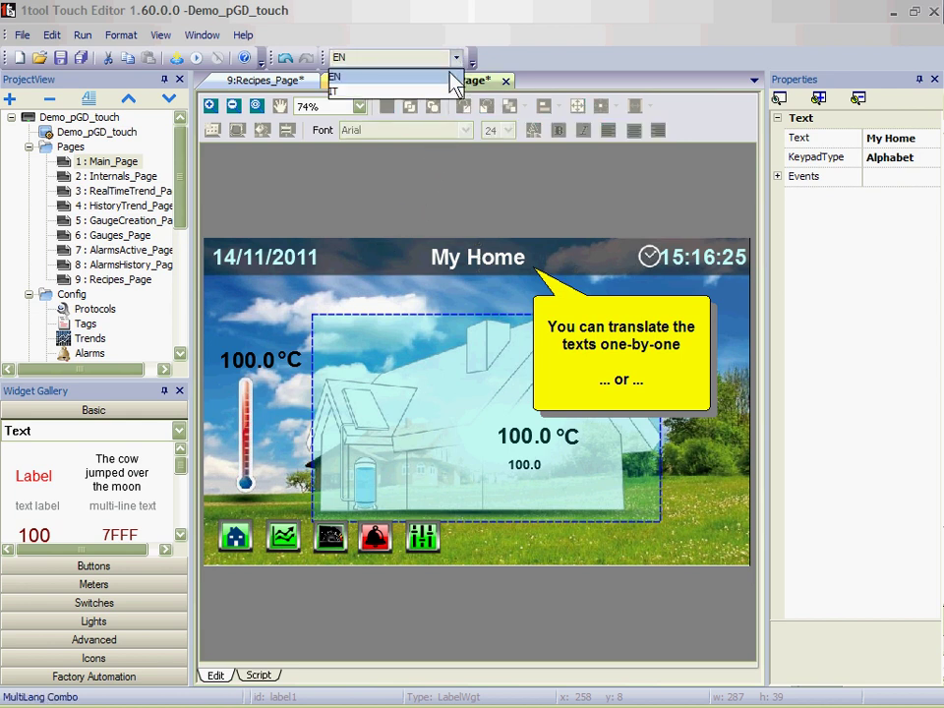
click(453, 92)
click(457, 58)
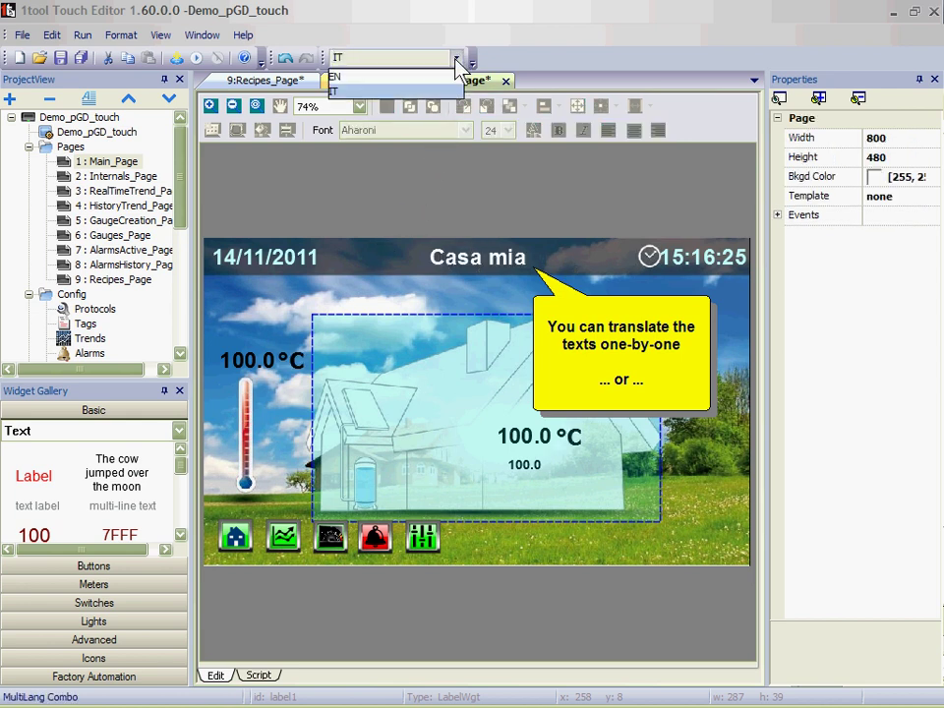
click(454, 76)
click(457, 58)
click(454, 92)
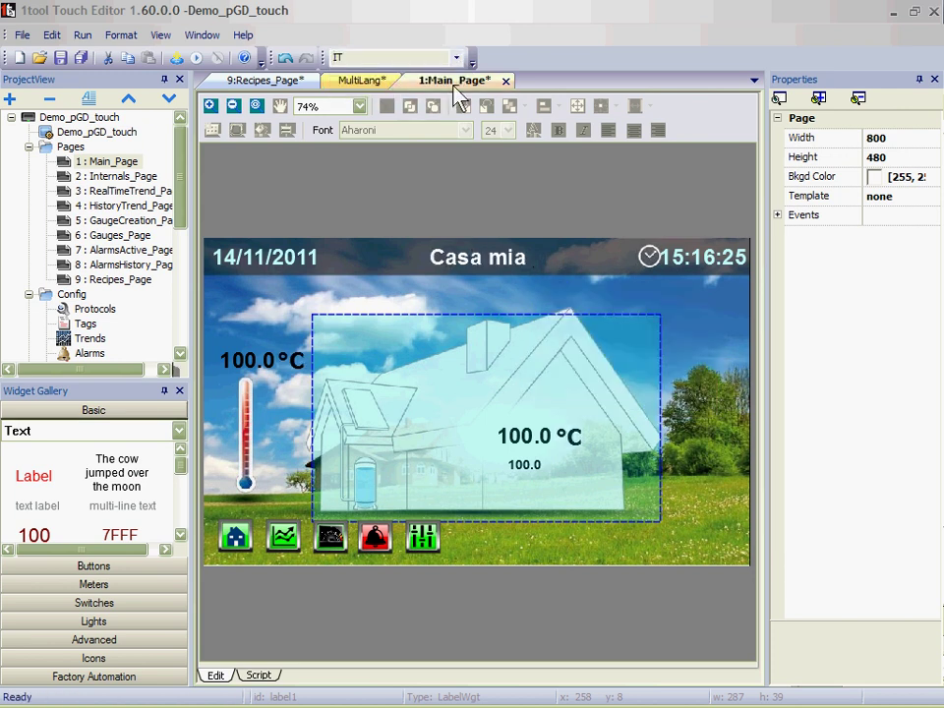
Export all multilanguage texts to the Desktop as the CSV file Demo_pGD_touchExportML1.
click(360, 82)
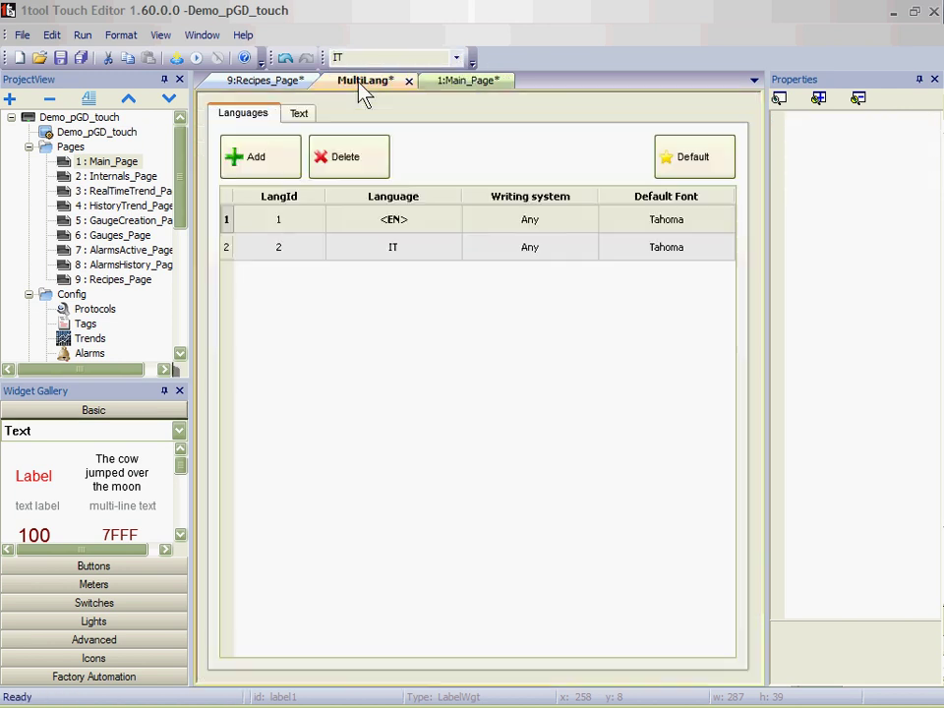
click(301, 116)
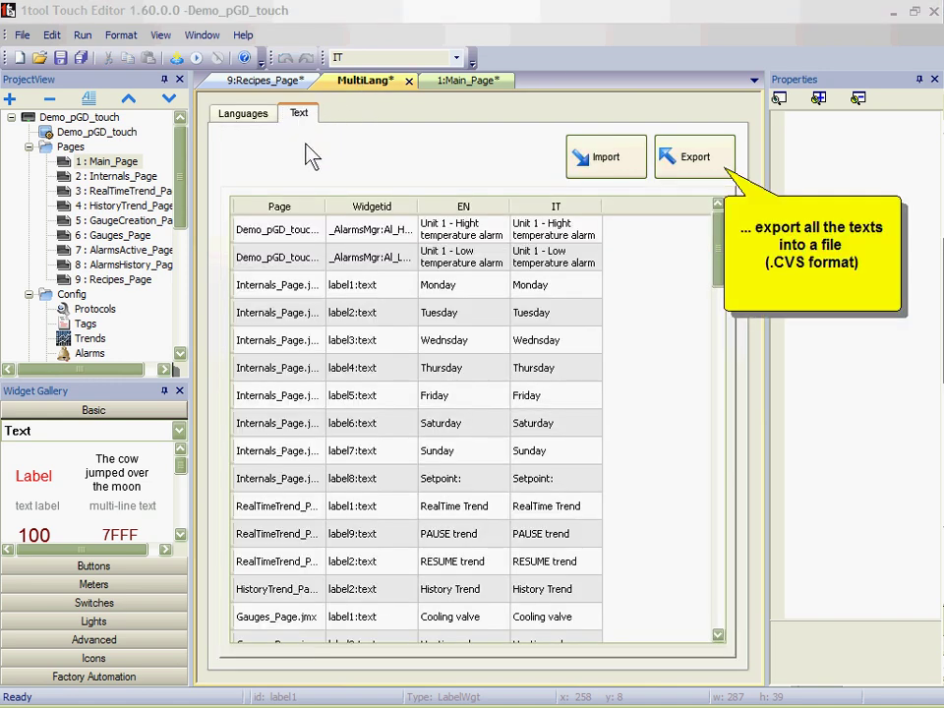
click(694, 158)
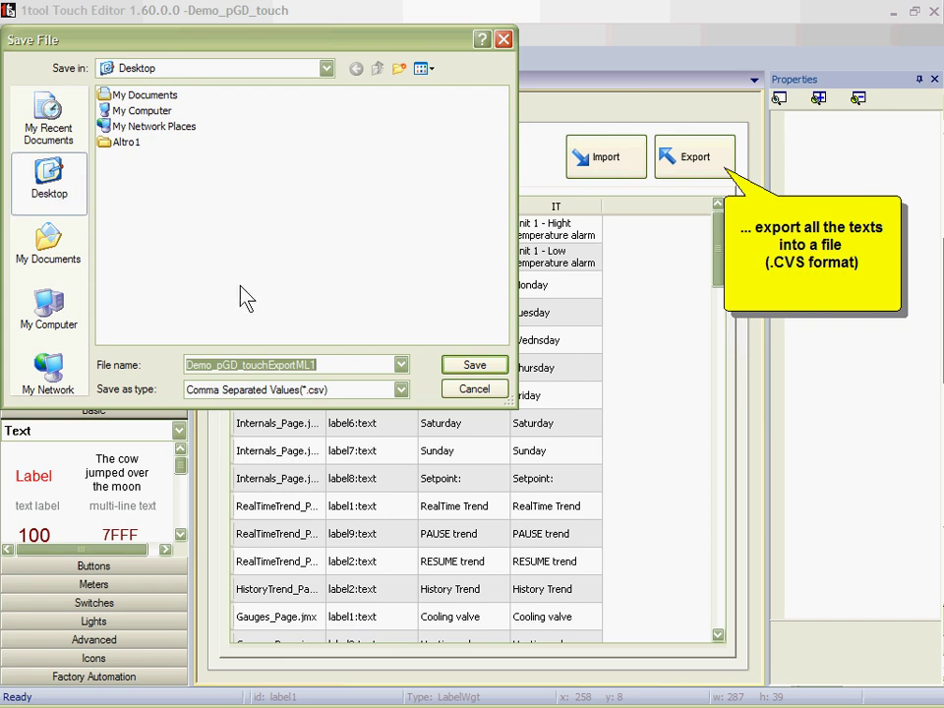
click(500, 369)
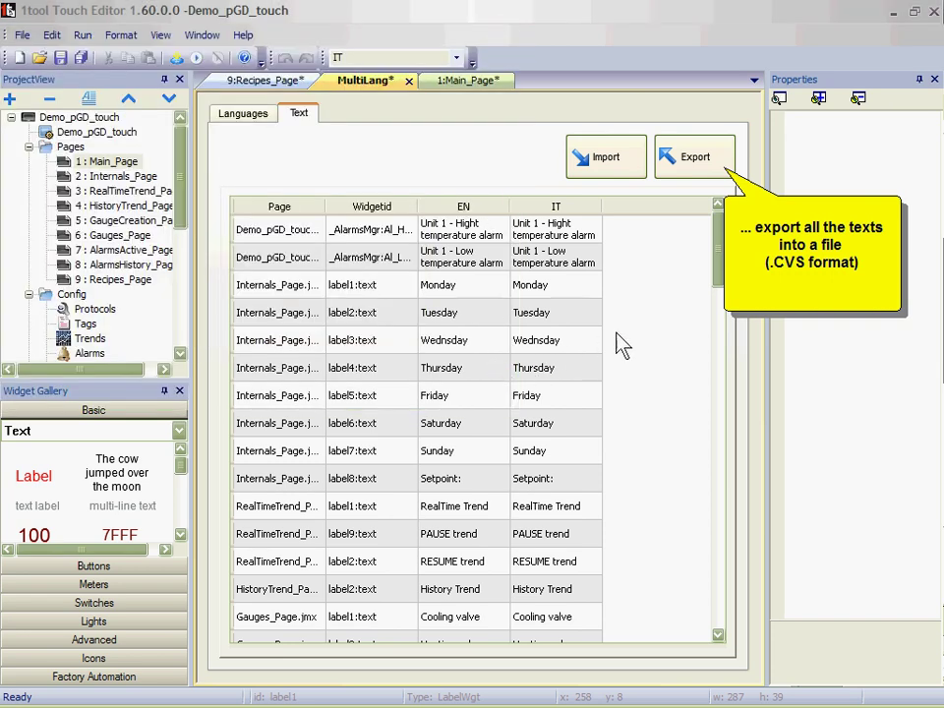
Open the exported Demo_pGD_touchExportML1 file from the desktop in Excel and fit all column widths to their contents.
click(894, 13)
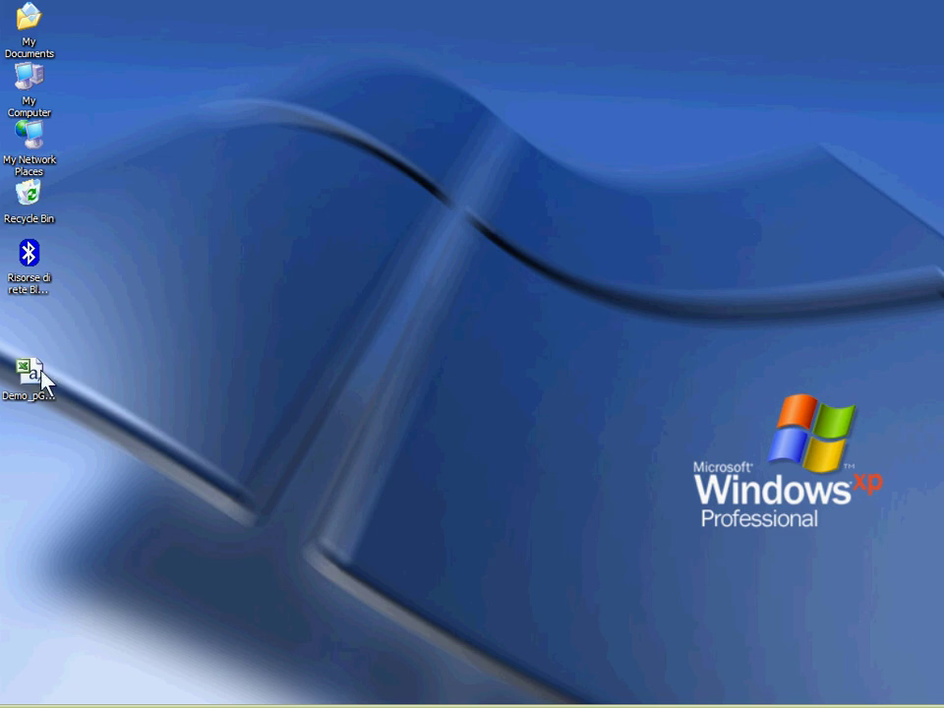
double_click(28, 372)
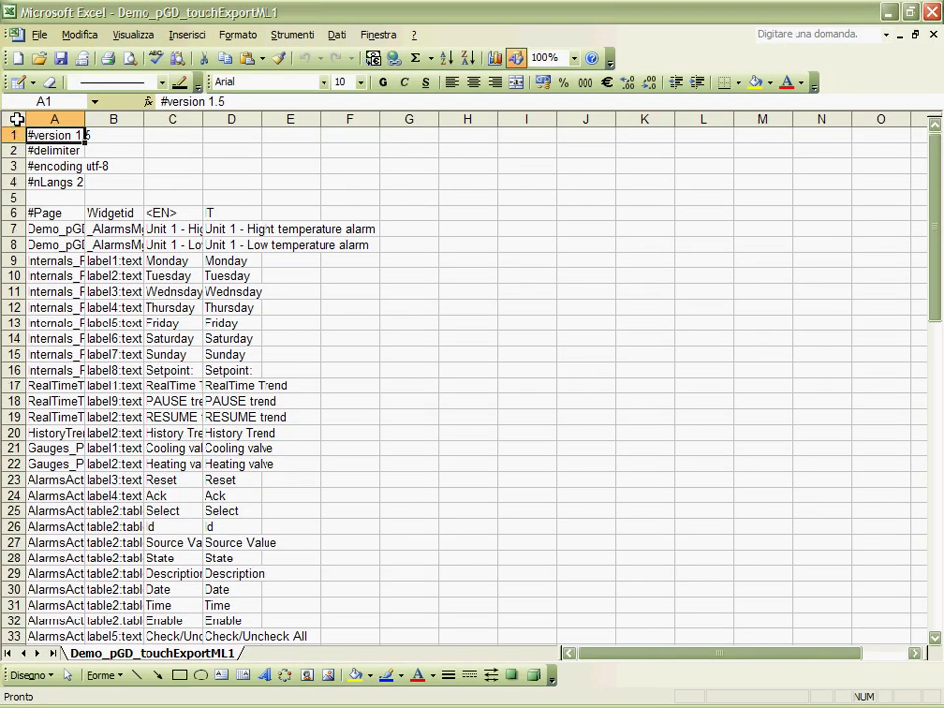
click(16, 119)
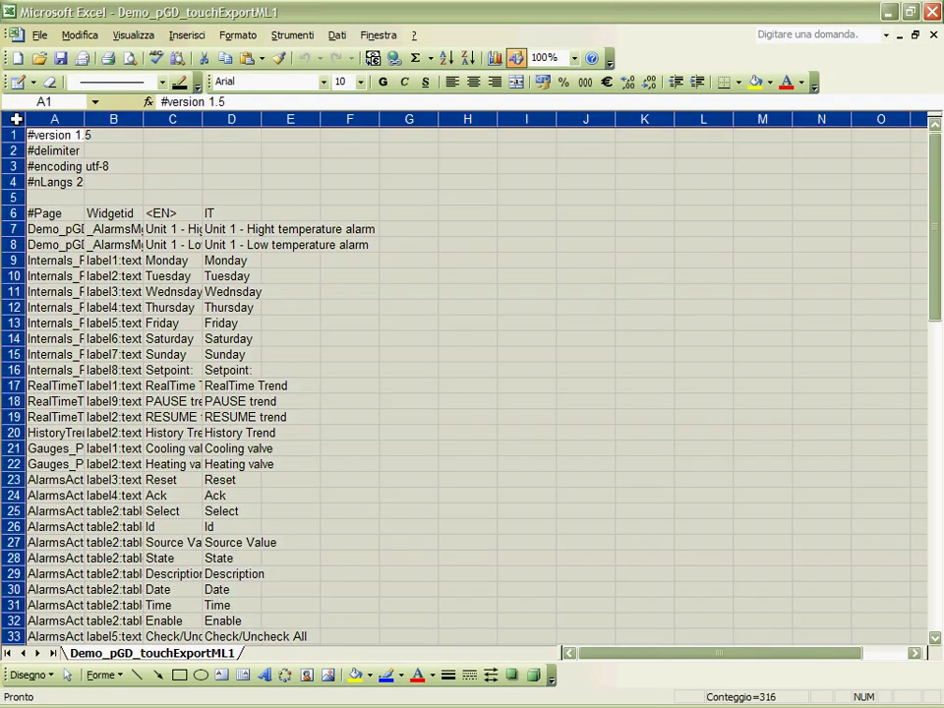
double_click(83, 119)
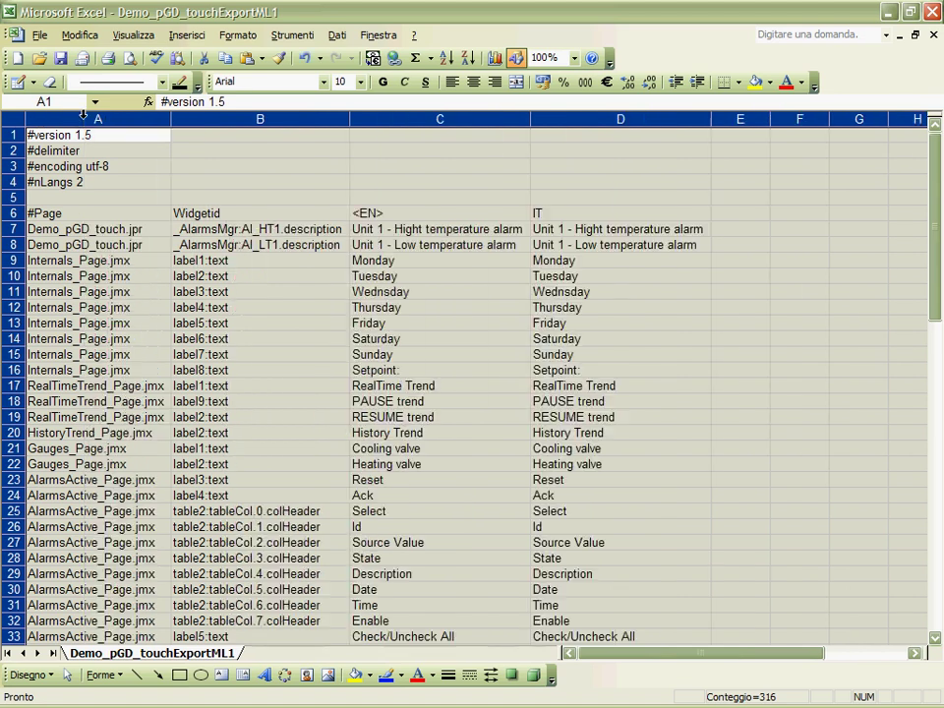
Change the IT text of the high temperature alarm in D7 to "Unita' 1 - Allarme alta temperatura".
click(542, 230)
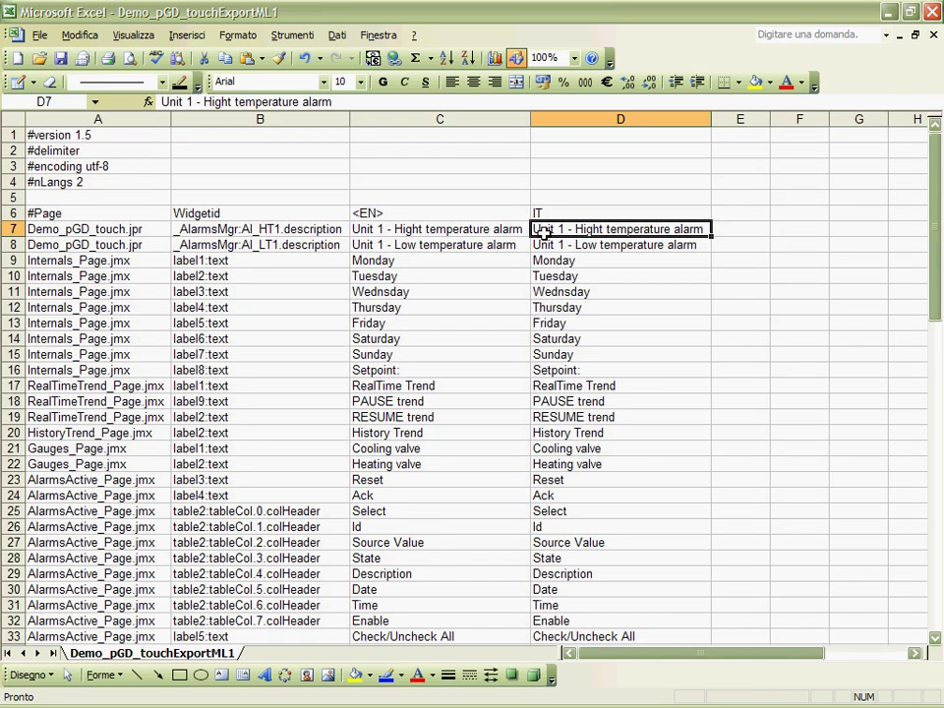
double_click(541, 230)
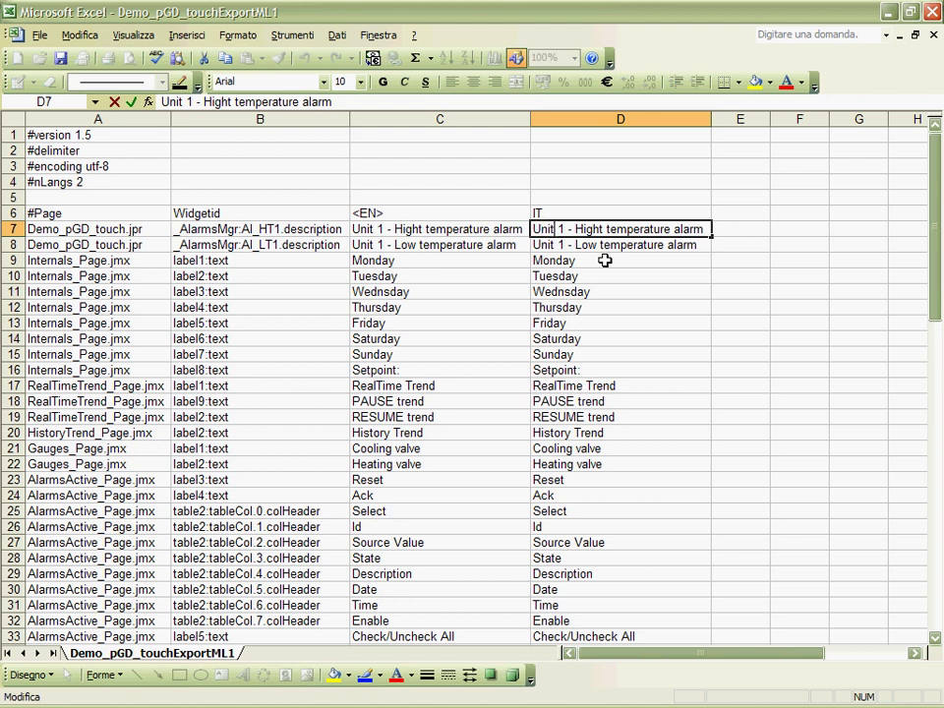
text(a' 1 - )
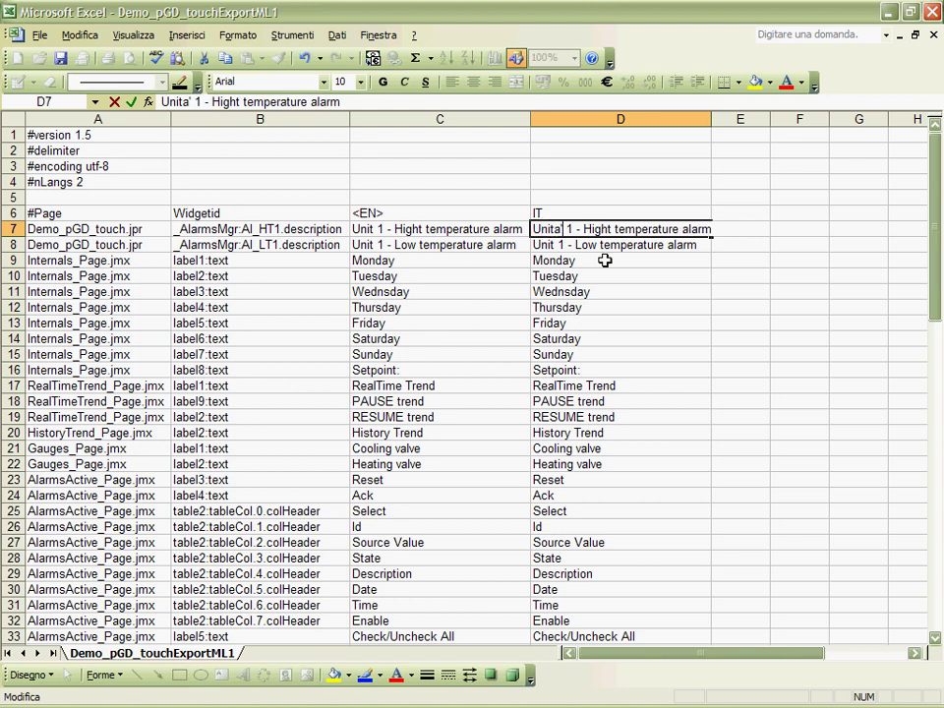
text(Allarme al)
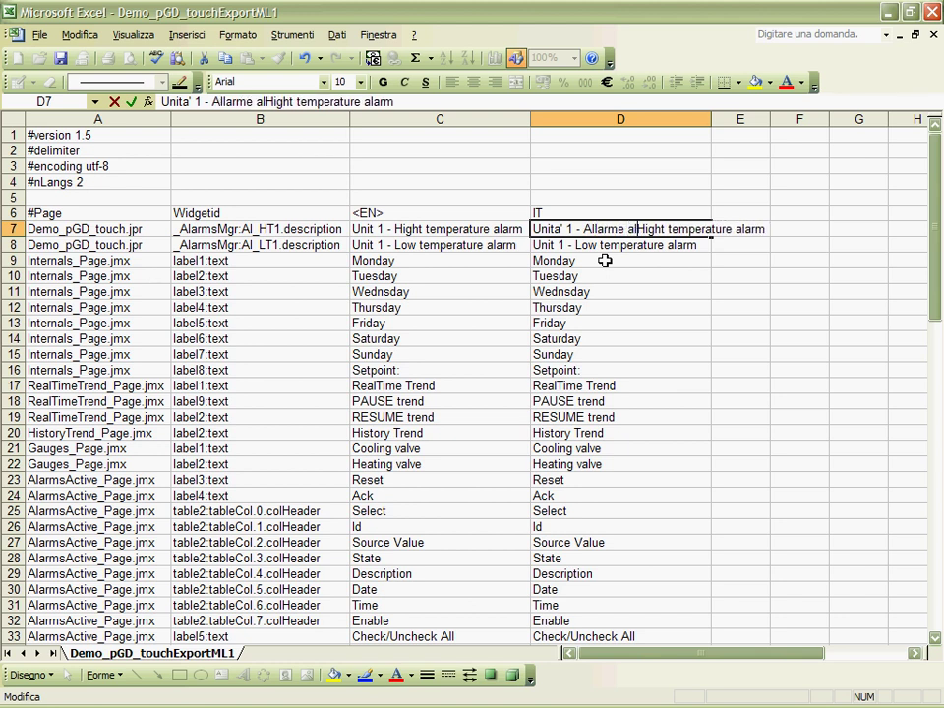
text(ta tempe)
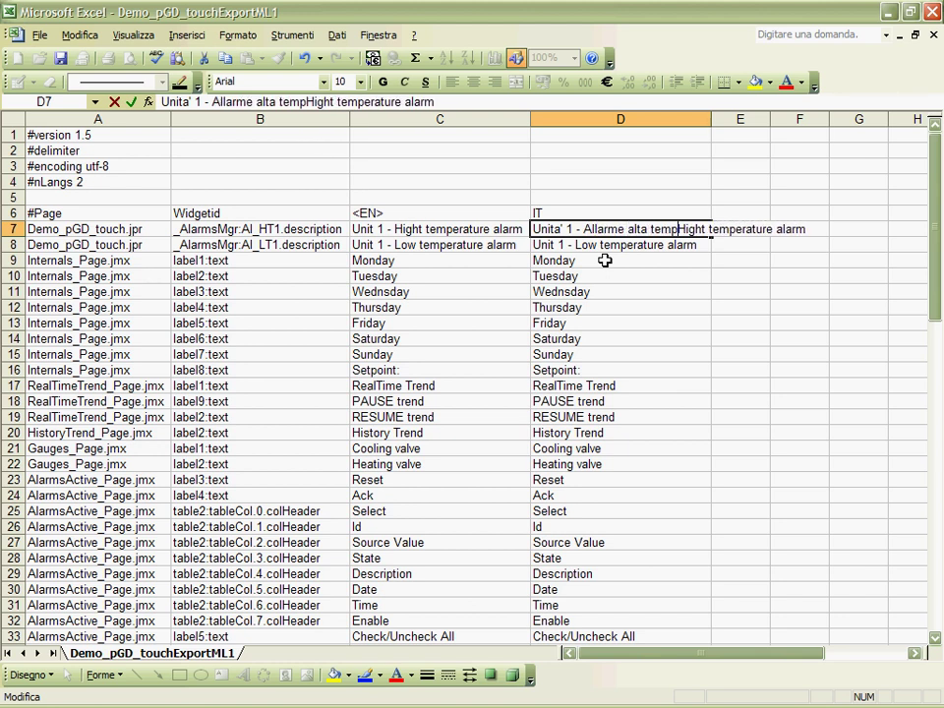
text(ratura)
key(shift+End)
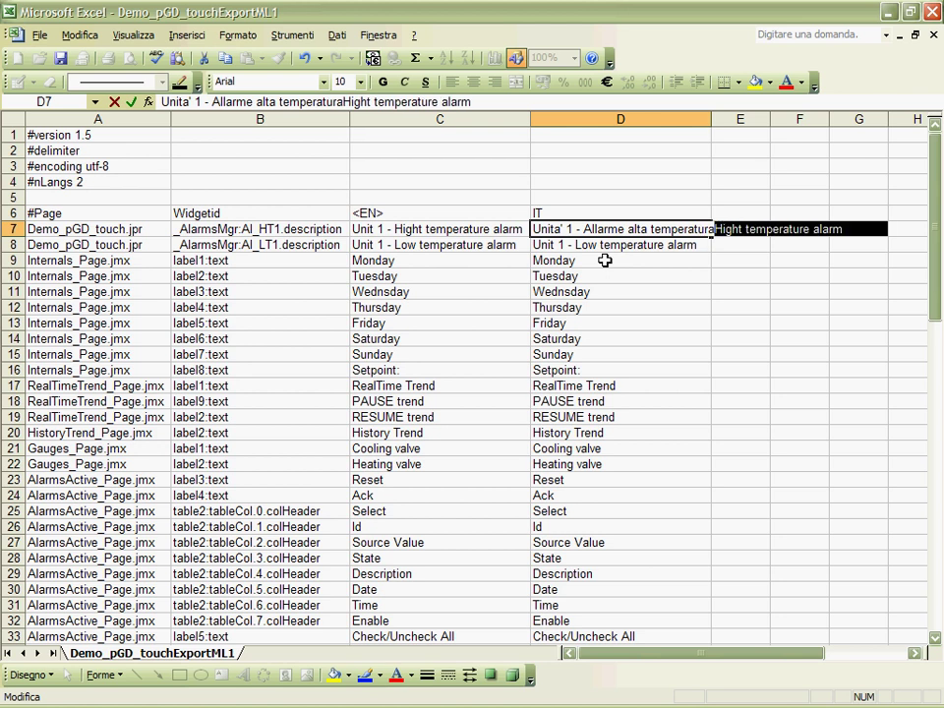
key(Delete)
key(ctrl+Return)
Reuse the D7 translation in D8 for the low temperature alarm, worded "Unita' 1 - Allarme bassa temperatura".
key(ctrl+c)
key(Down)
key(F2)
key(ctrl+v)
text(bassa)
key(Delete)
key(Delete)
key(Delete)
key(Delete)
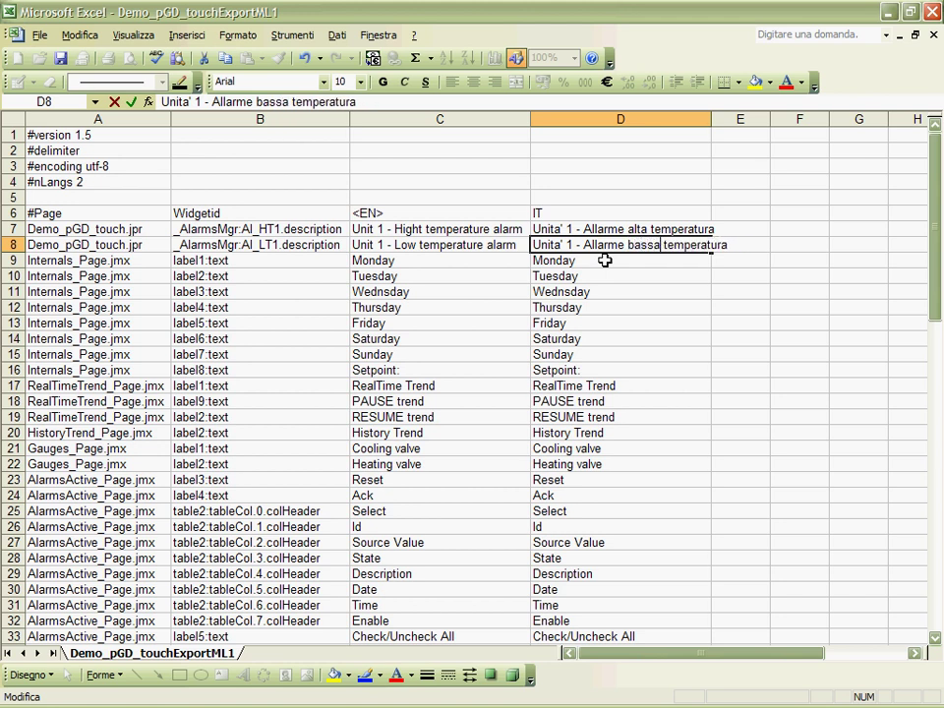
key(Return)
Enter the IT translations Lunedi', Martedi' and Mercoledi' in cells D9 to D11.
text(Luned)
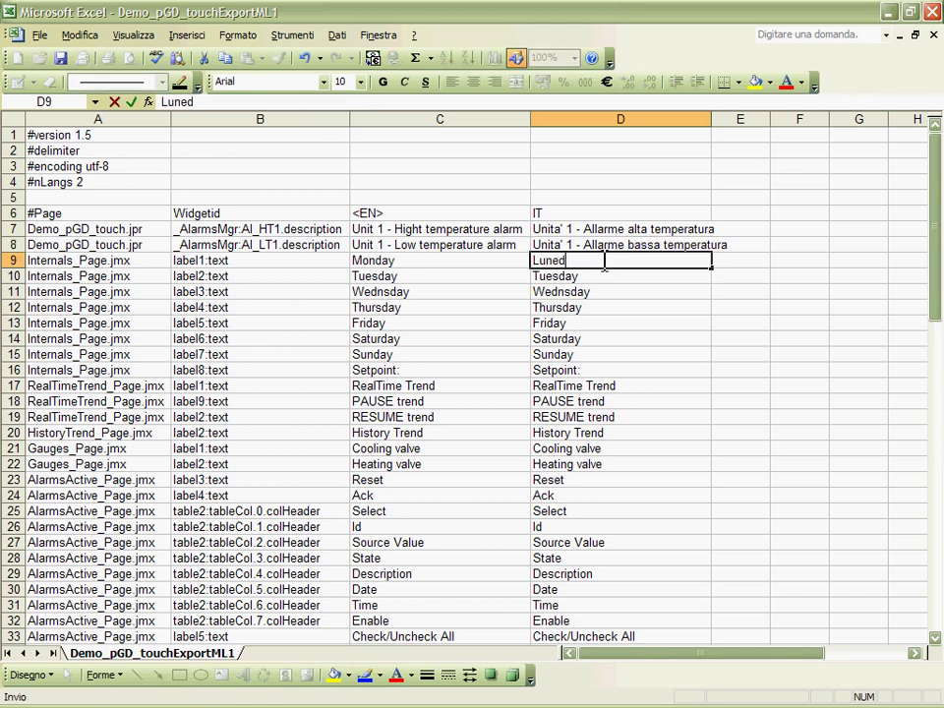
text(i')
key(Return)
text(Ma)
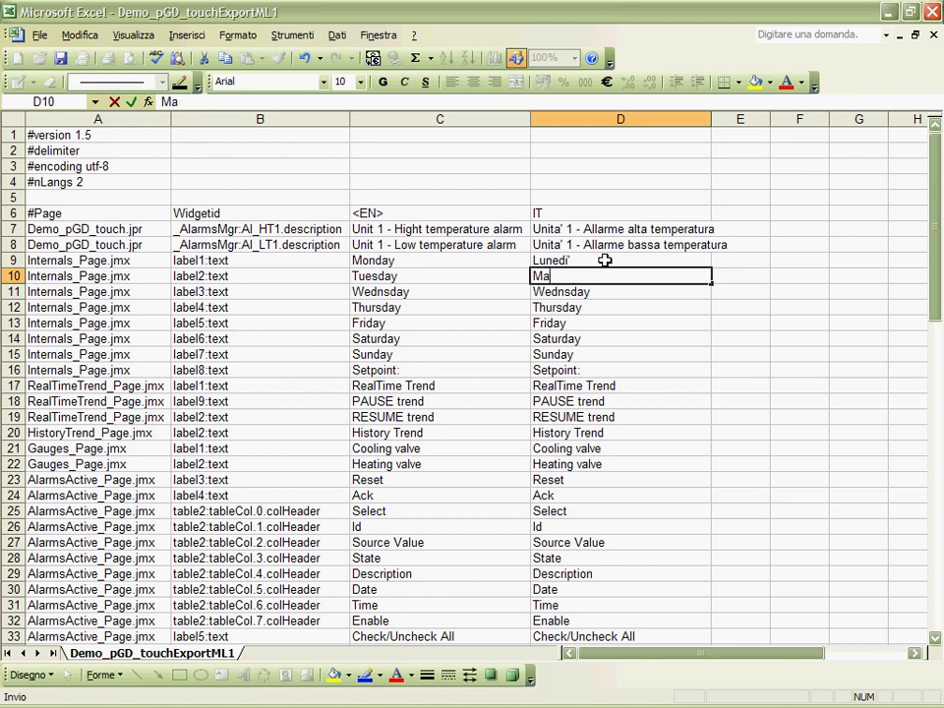
text(rtedi')
key(Return)
text(Mercole)
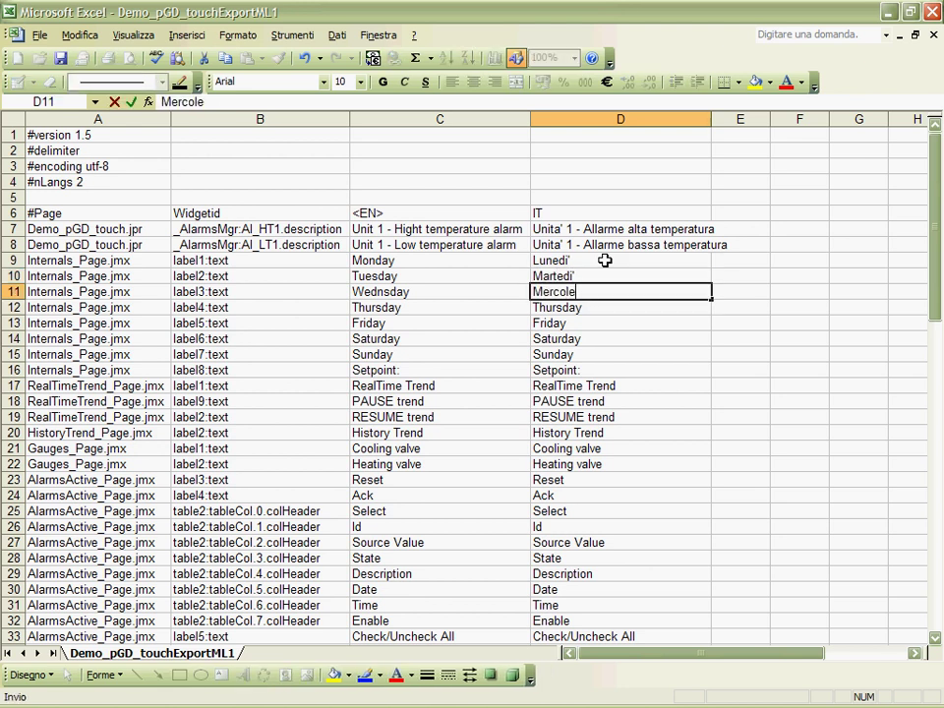
key(Return)
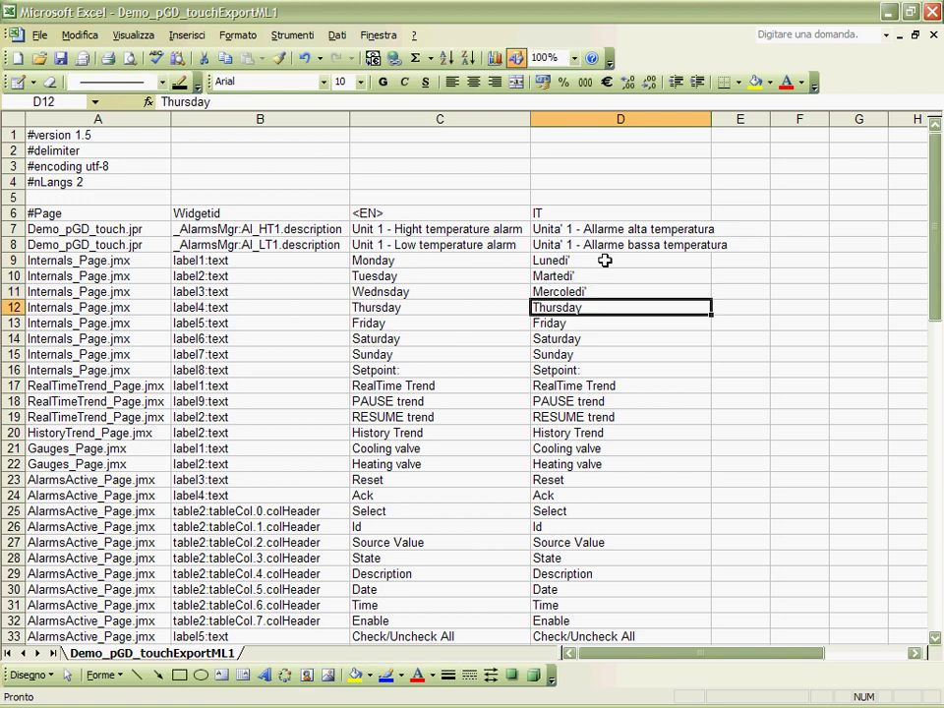
Review the translated IT column, save the file in CSV format, and close Excel to return to 1tool Touch Editor.
click(606, 292)
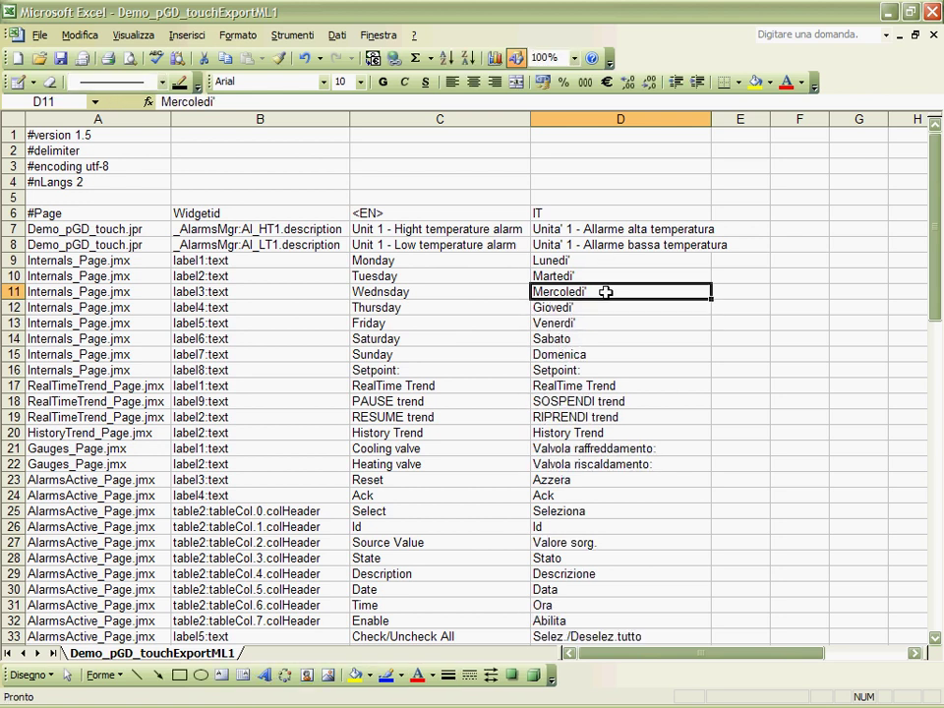
drag(605, 292, 609, 671)
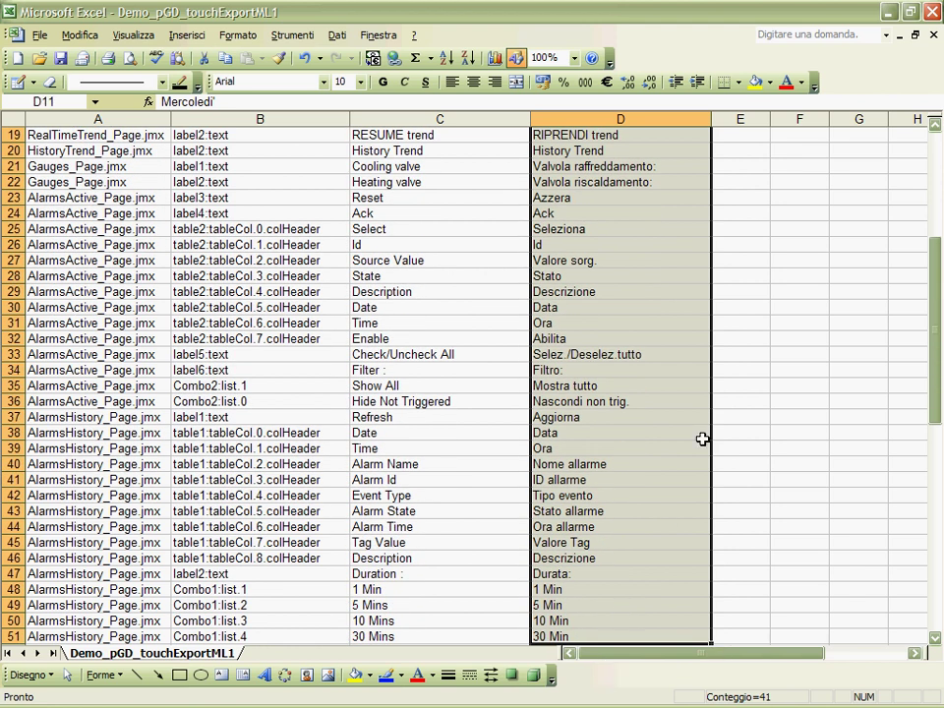
click(933, 34)
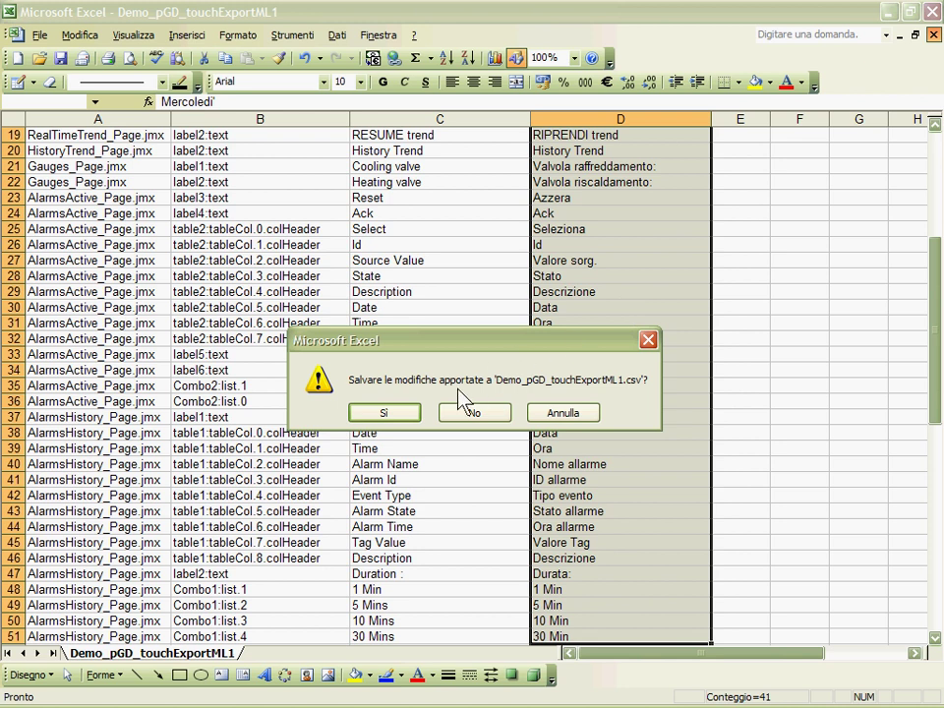
click(414, 415)
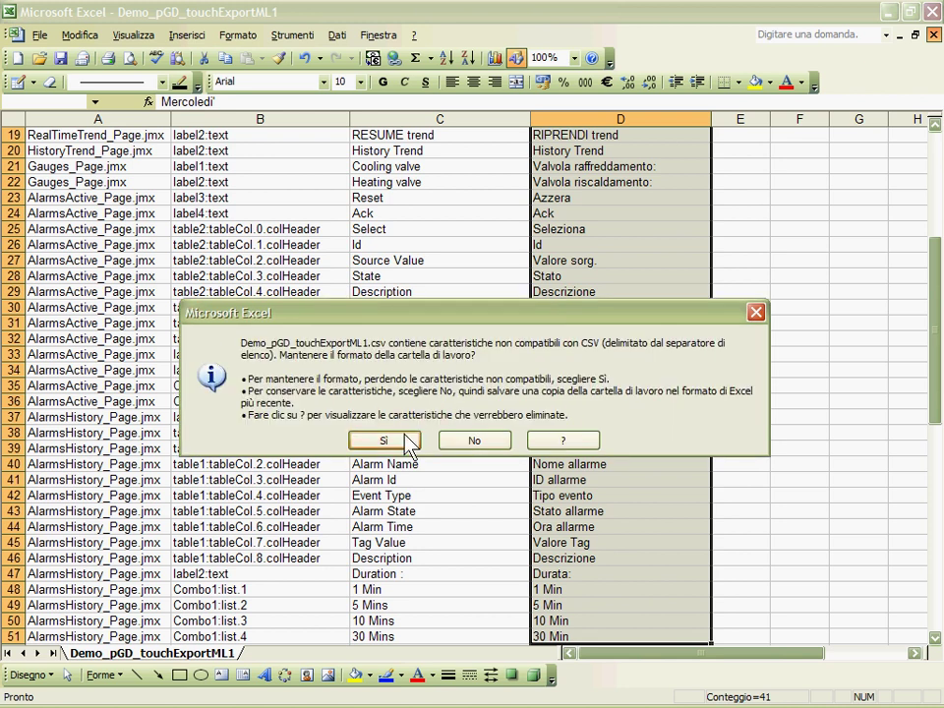
click(406, 441)
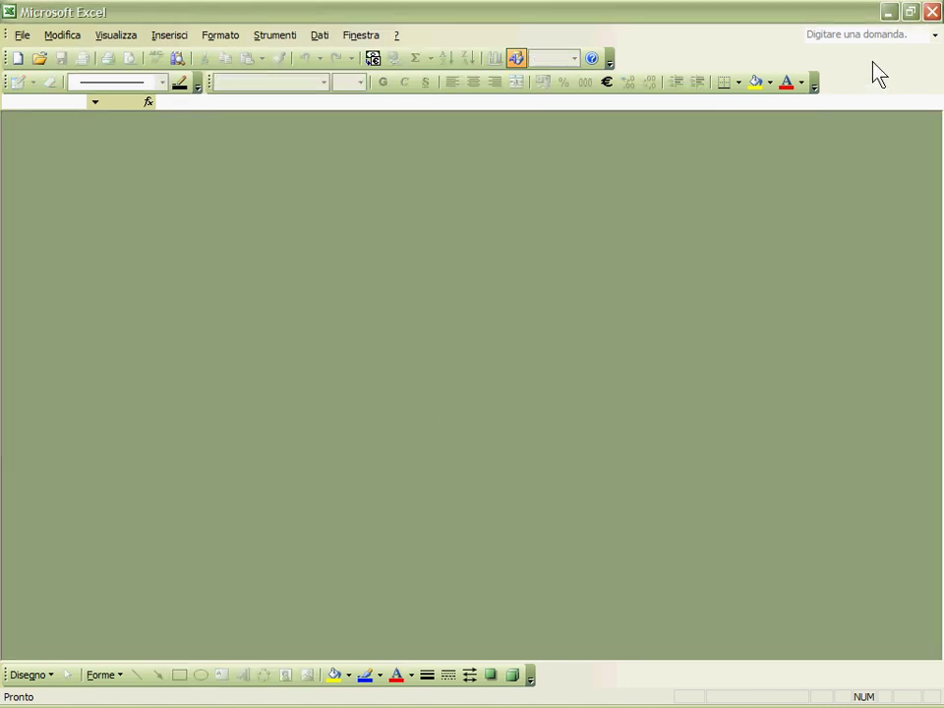
click(931, 12)
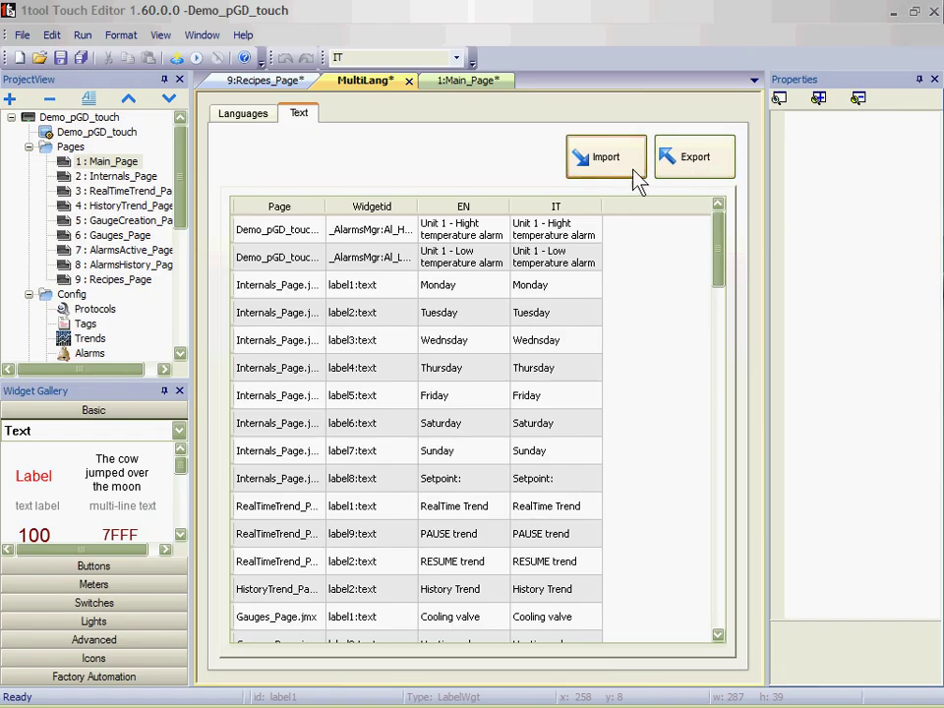
Import the translated Demo_pGD_touchExportML1 CSV file from the Desktop into the multilanguage texts.
click(637, 177)
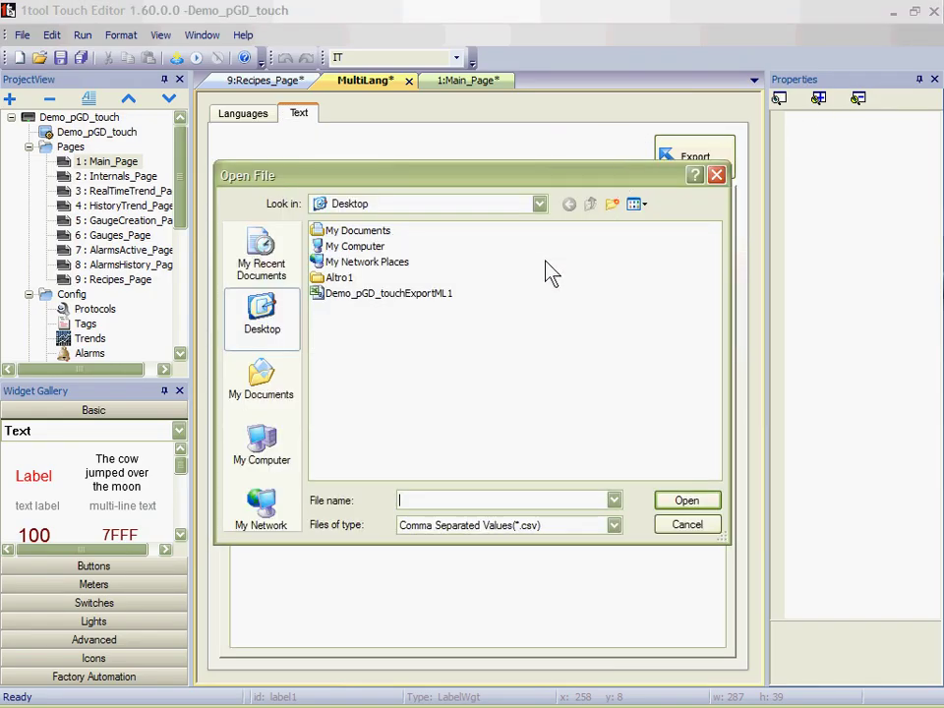
click(426, 294)
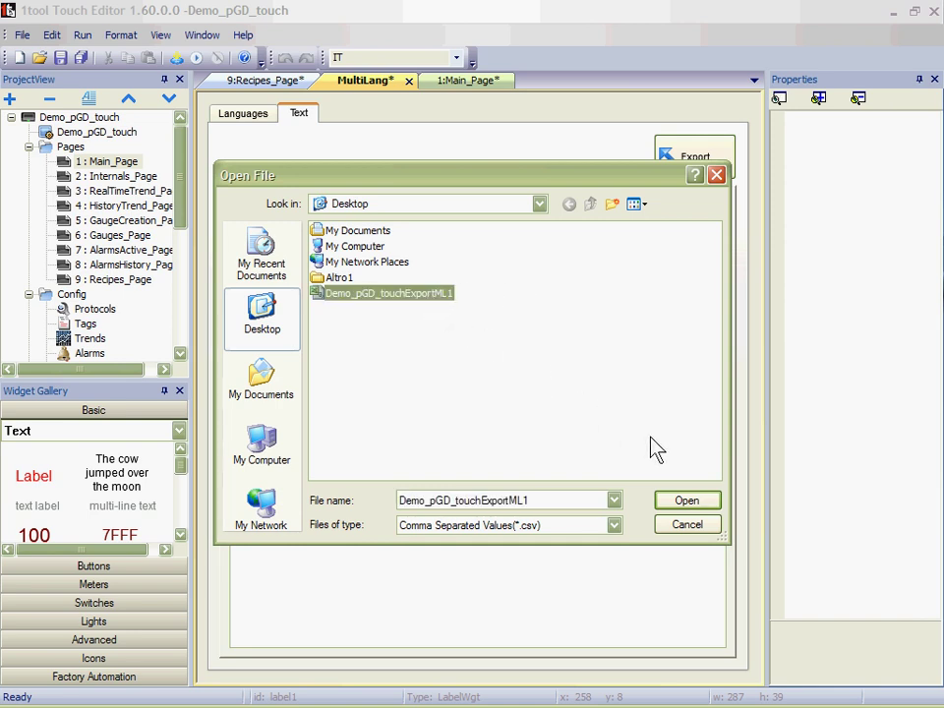
click(687, 501)
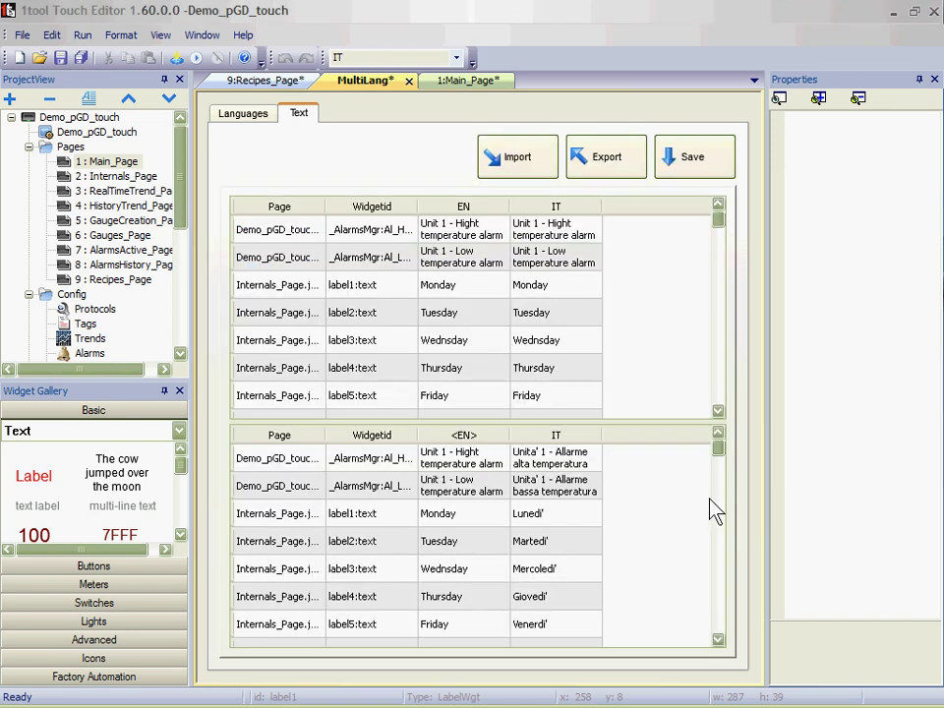
click(421, 507)
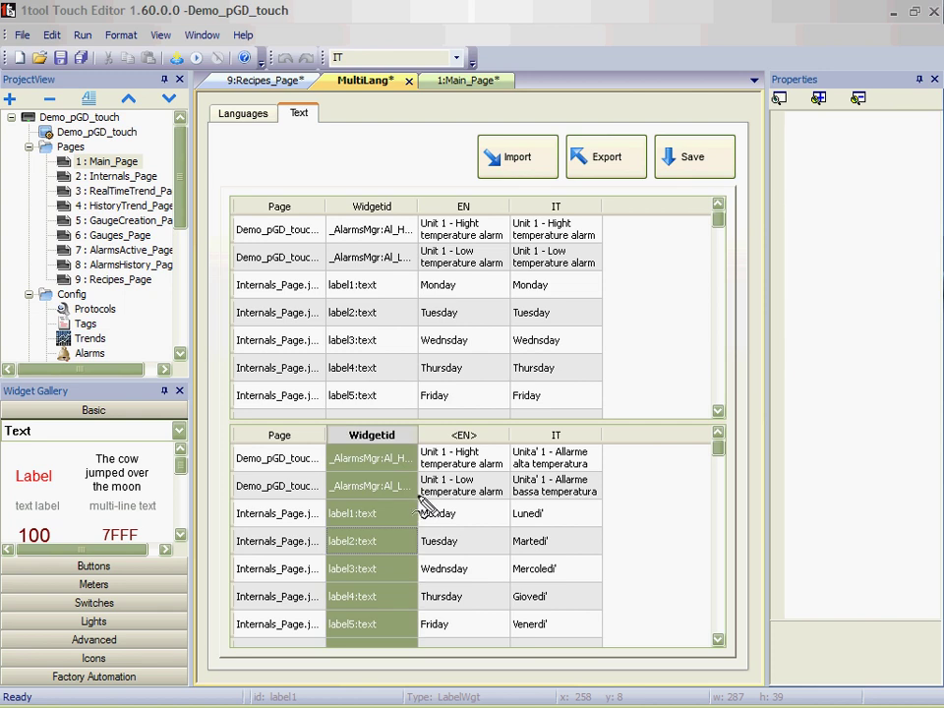
mouse_move(423, 500)
mouse_down()
mouse_move(482, 540)
mouse_move(414, 603)
mouse_move(416, 531)
mouse_move(437, 502)
mouse_up()
mouse_move(504, 508)
mouse_down()
mouse_move(602, 554)
mouse_move(546, 627)
mouse_move(511, 501)
mouse_up()
key(Escape)
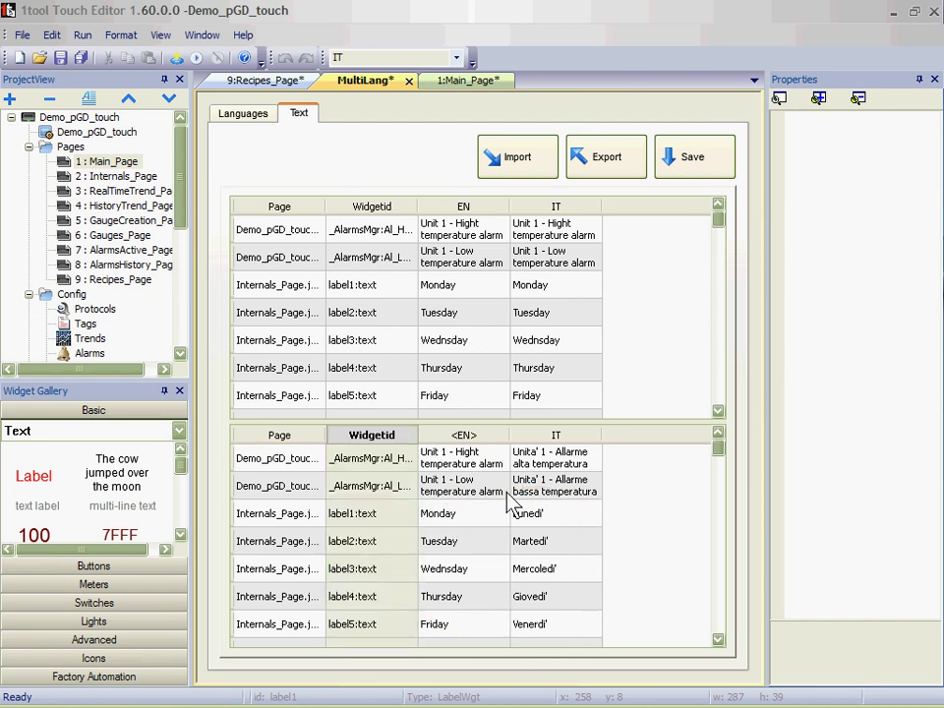
Save the imported translations into the project's multilanguage text table.
click(712, 175)
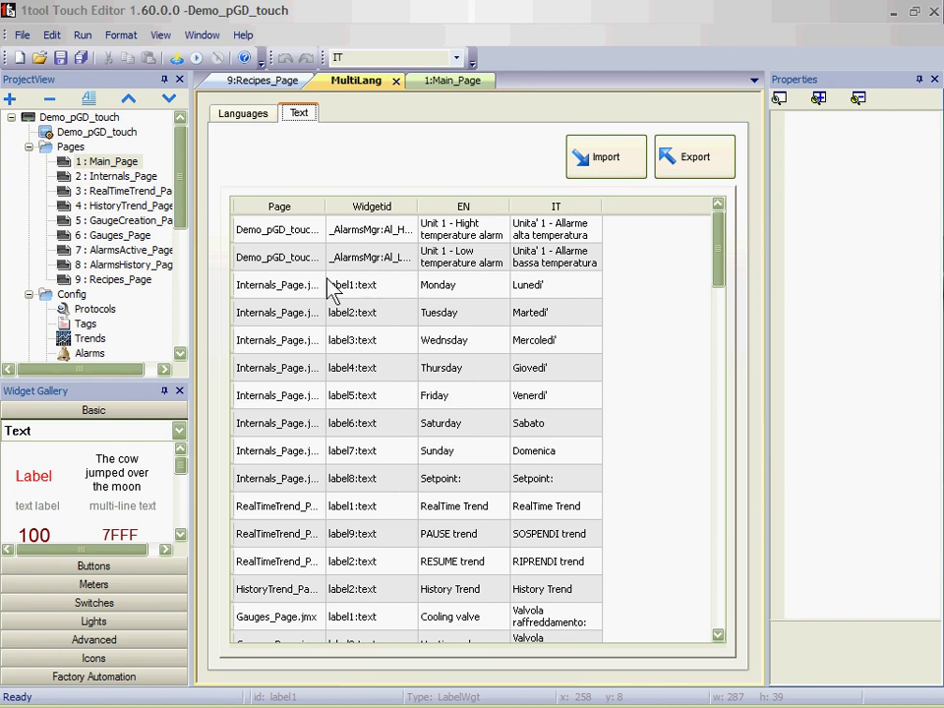
Open Internals_Page to check the weekday labels in IT, and switch the display language to EN to compare them.
click(142, 180)
double_click(142, 181)
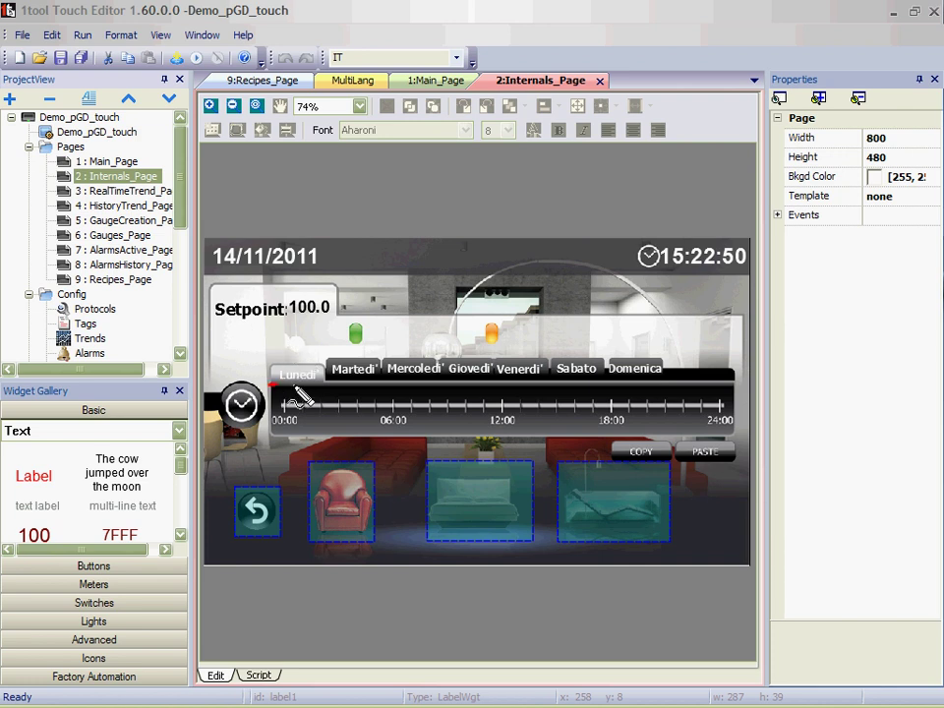
drag(441, 402, 602, 407)
mouse_move(691, 389)
mouse_down()
mouse_move(544, 348)
mouse_move(334, 358)
mouse_move(283, 393)
mouse_up()
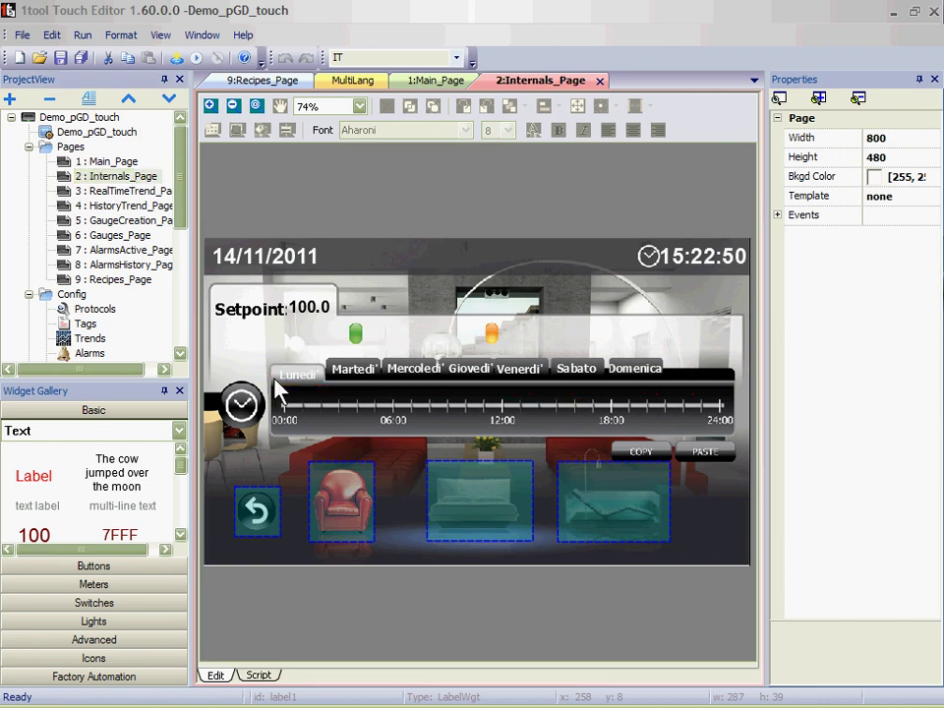
click(457, 58)
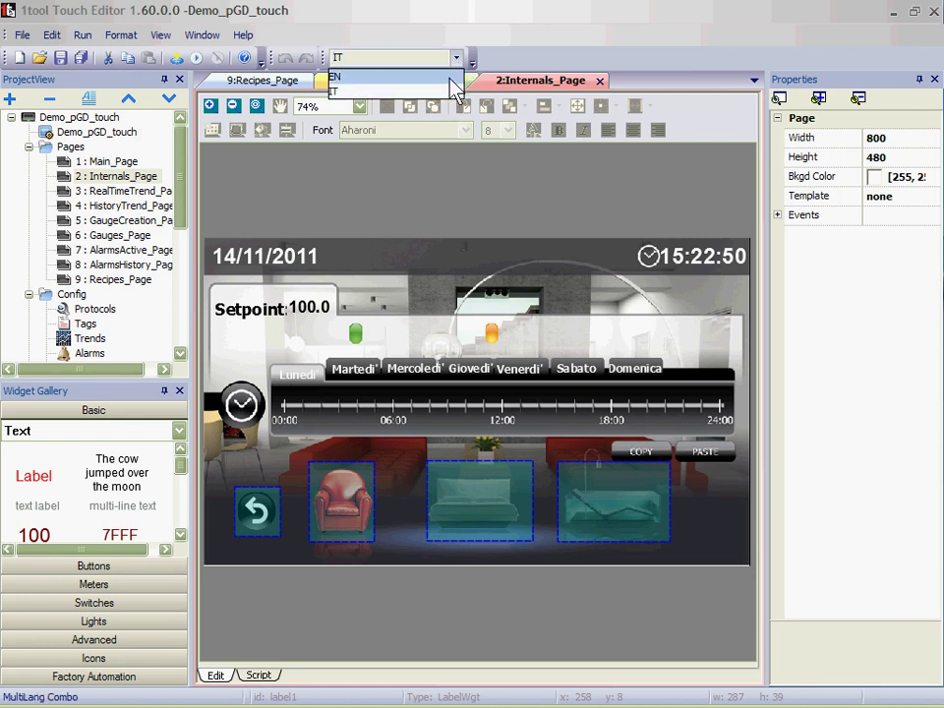
click(456, 78)
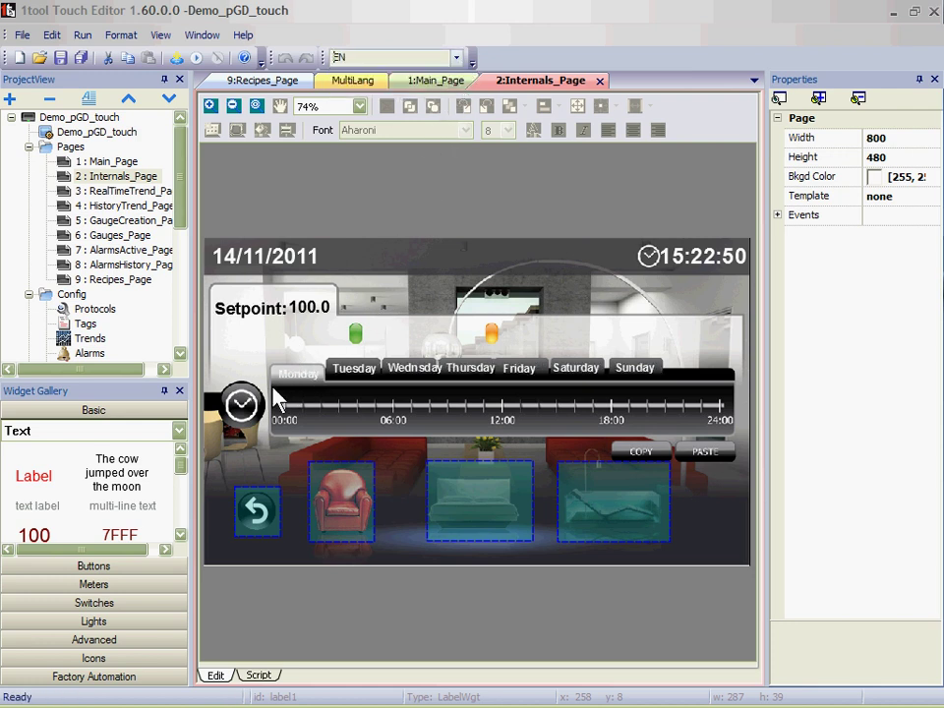